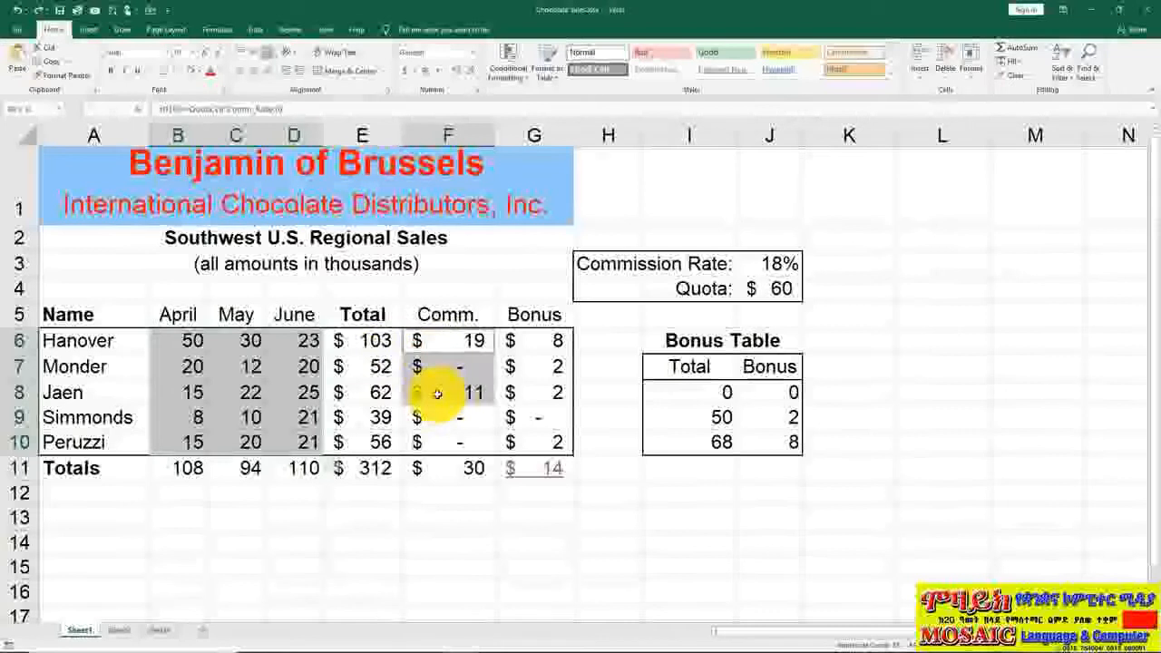
Add cells J3, L6, J8 and J10 to the non-adjacent selection, and clear the whole selection by selecting K1.
left_click(762, 263)
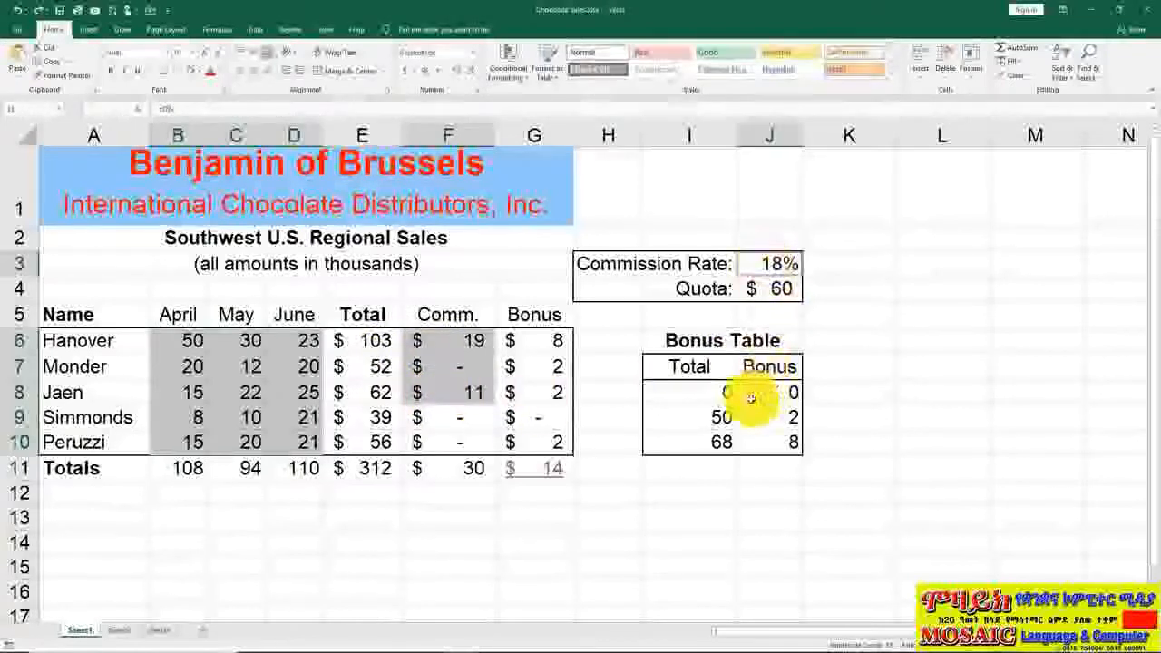
left_click(920, 332, "ctrl")
left_click(765, 394, "ctrl")
left_click(752, 442, "ctrl")
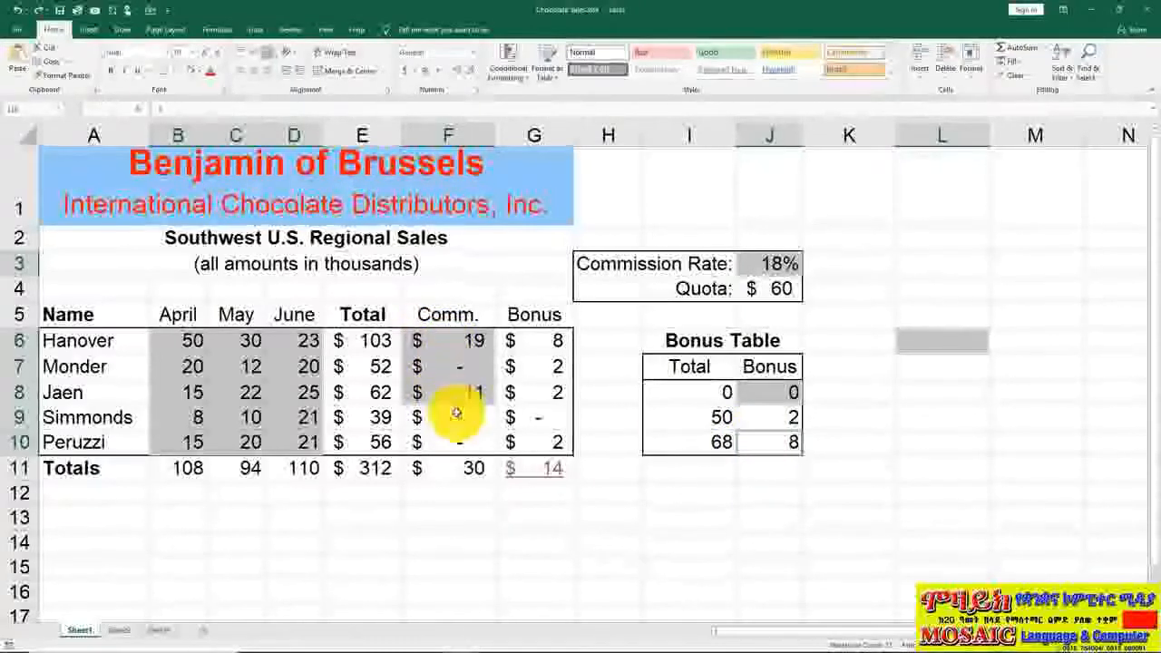
left_click(840, 212)
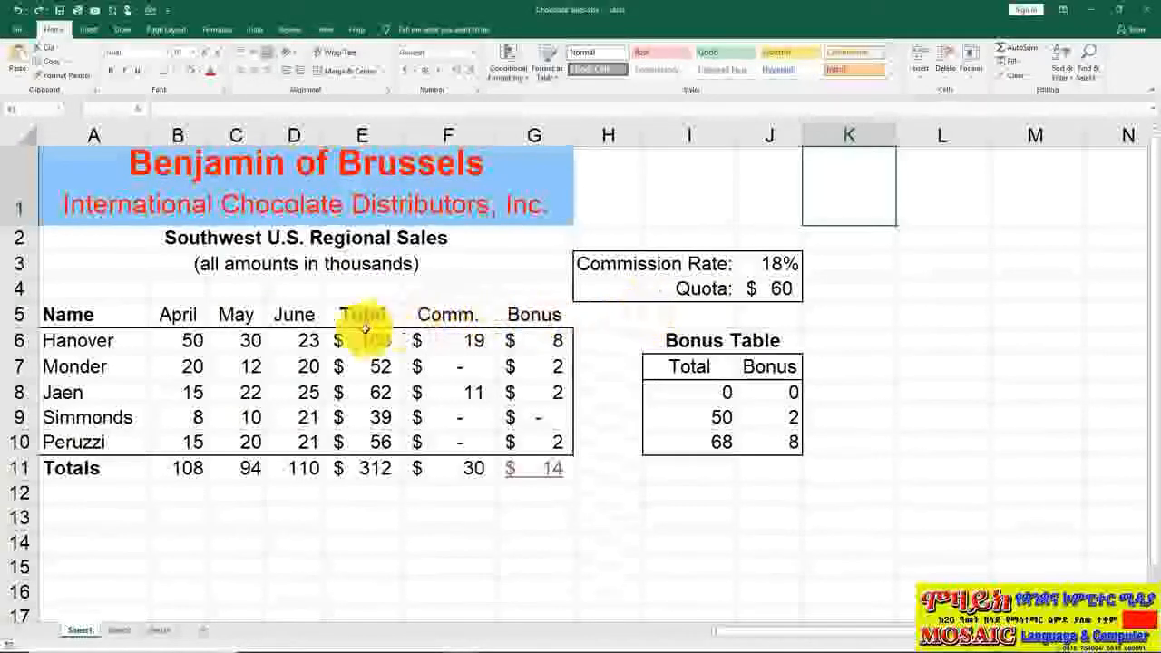
Select the June figures D6:D10 together with G8, E7:E8 and J7, and deselect only E7:E8.
left_click_drag(306, 340, 307, 441)
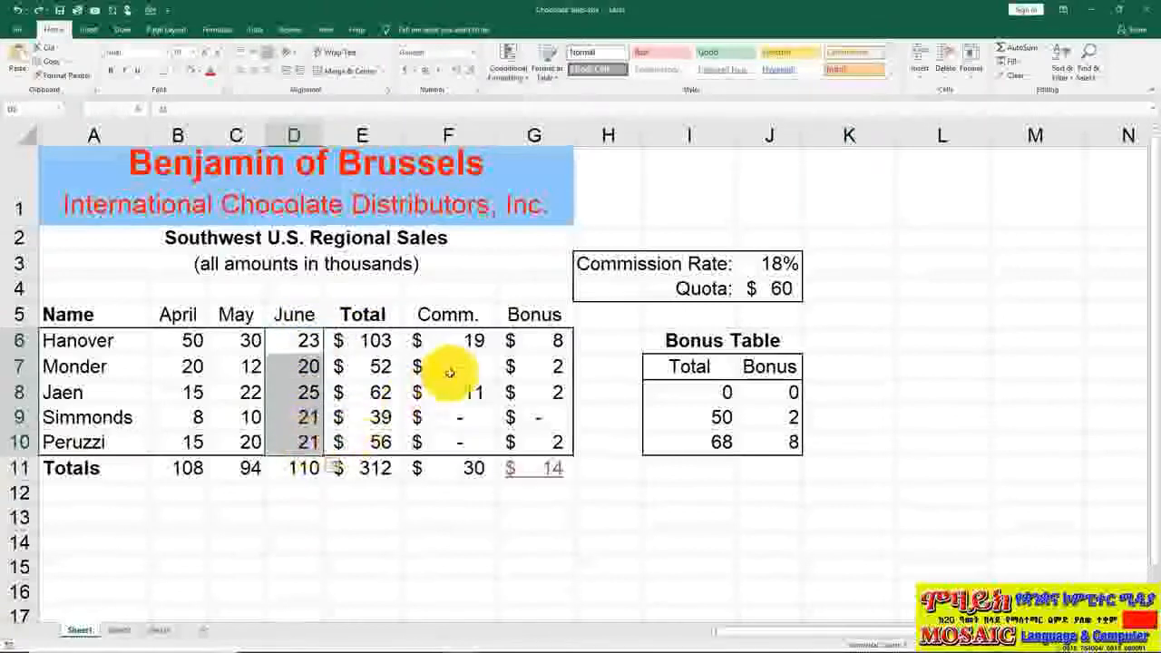
left_click(557, 401, "ctrl")
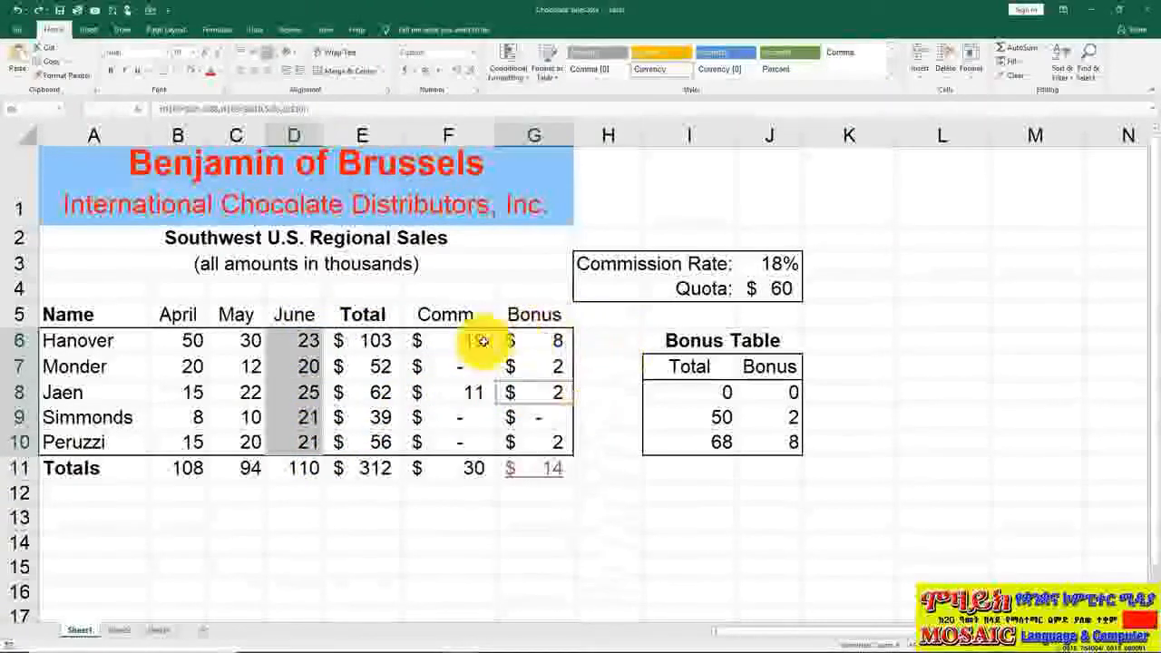
left_click_drag(385, 367, 392, 397)
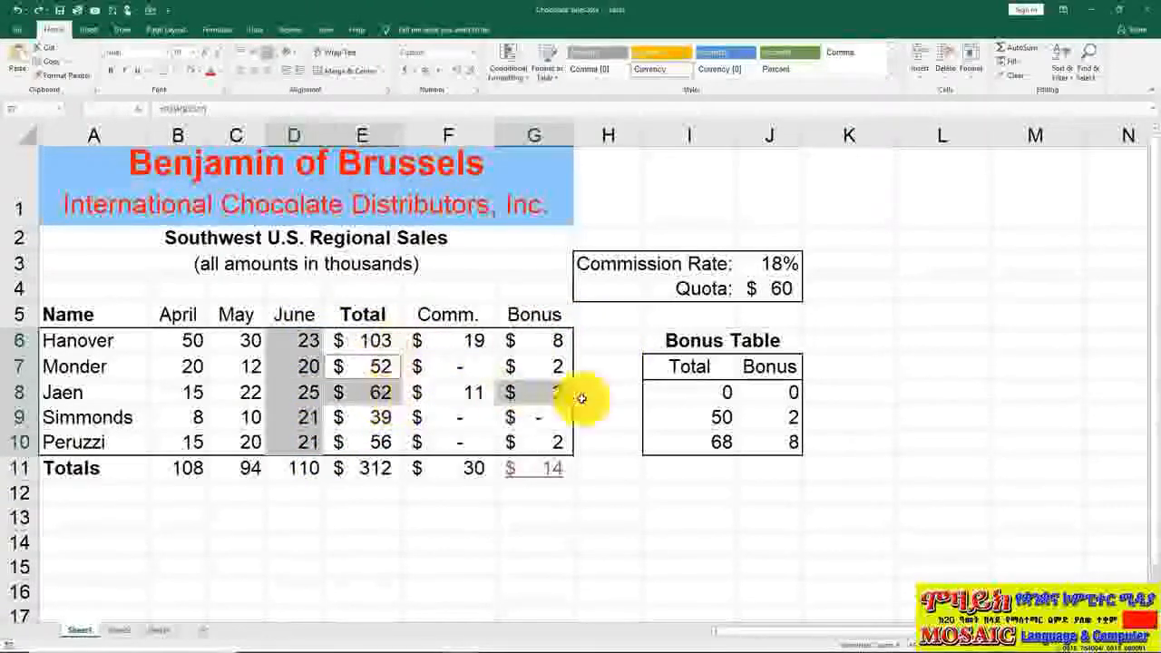
left_click(764, 367, "ctrl")
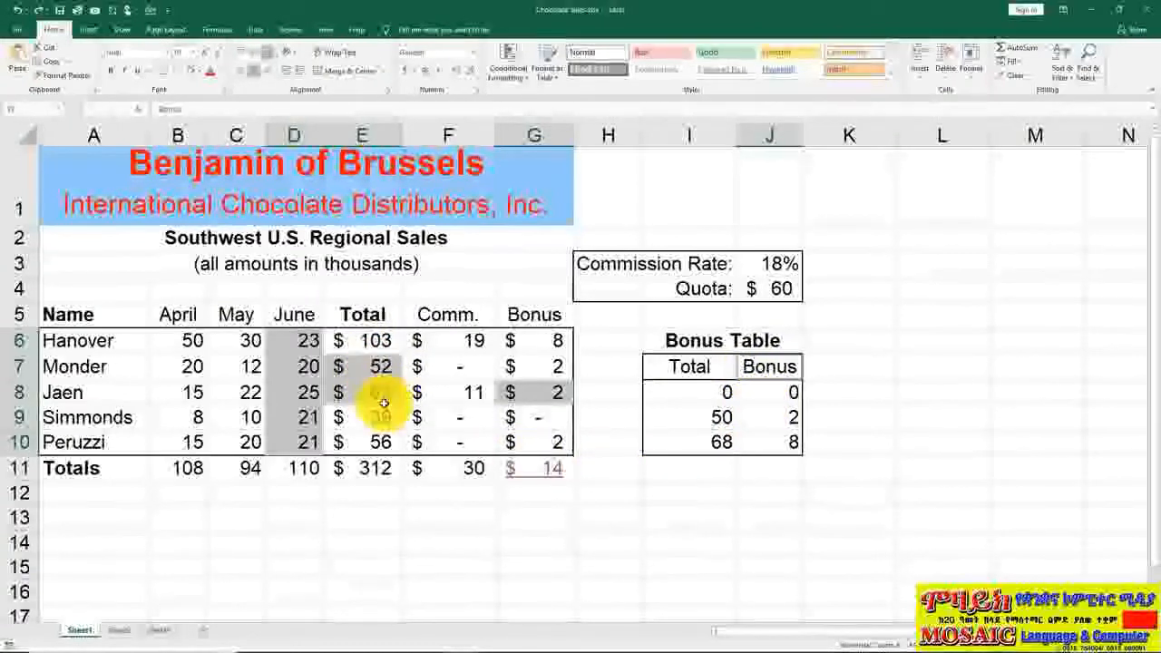
left_click_drag(374, 364, 379, 395)
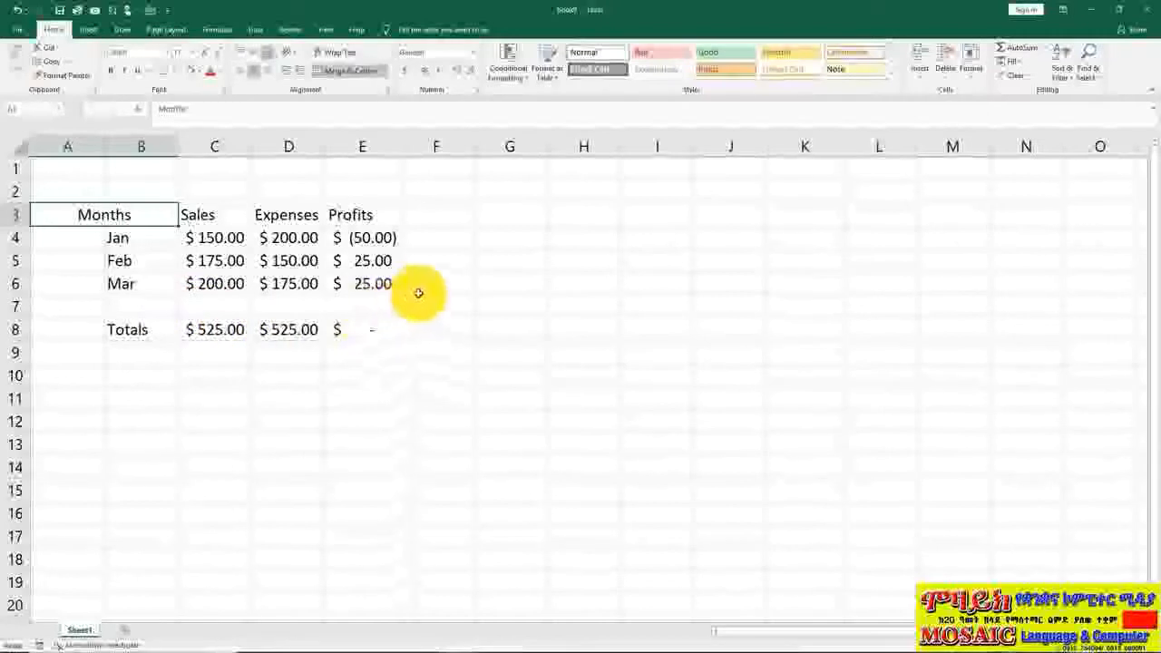
Run the accessibility checker on the monthly sales and expenses worksheet.
left_click(431, 266)
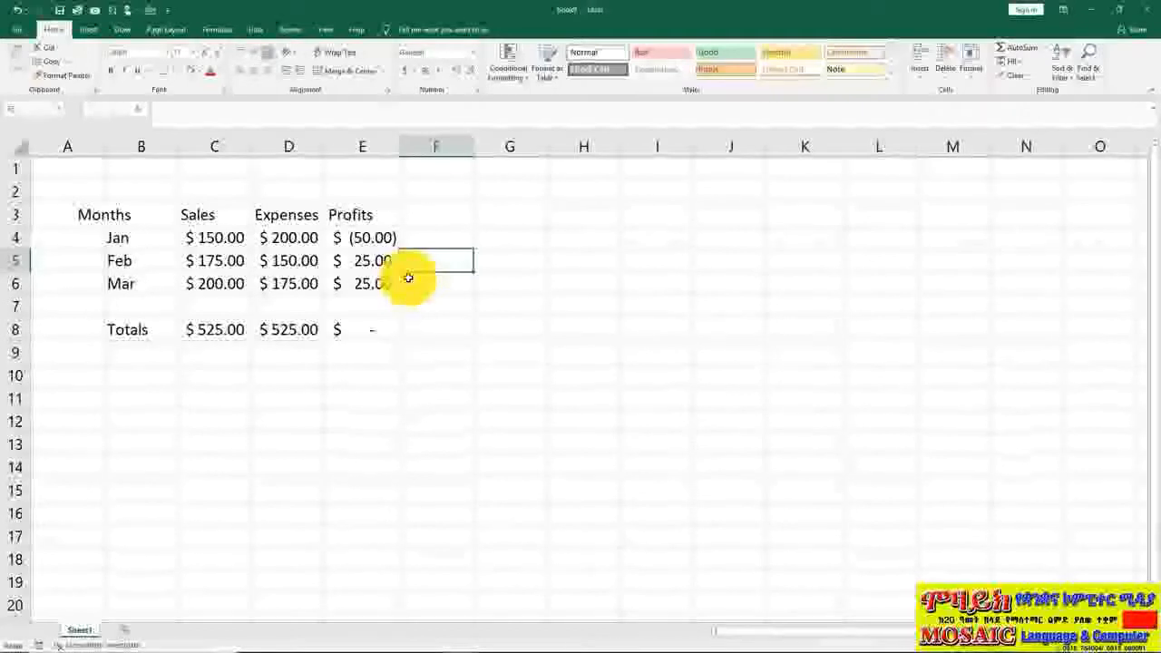
left_click(284, 29)
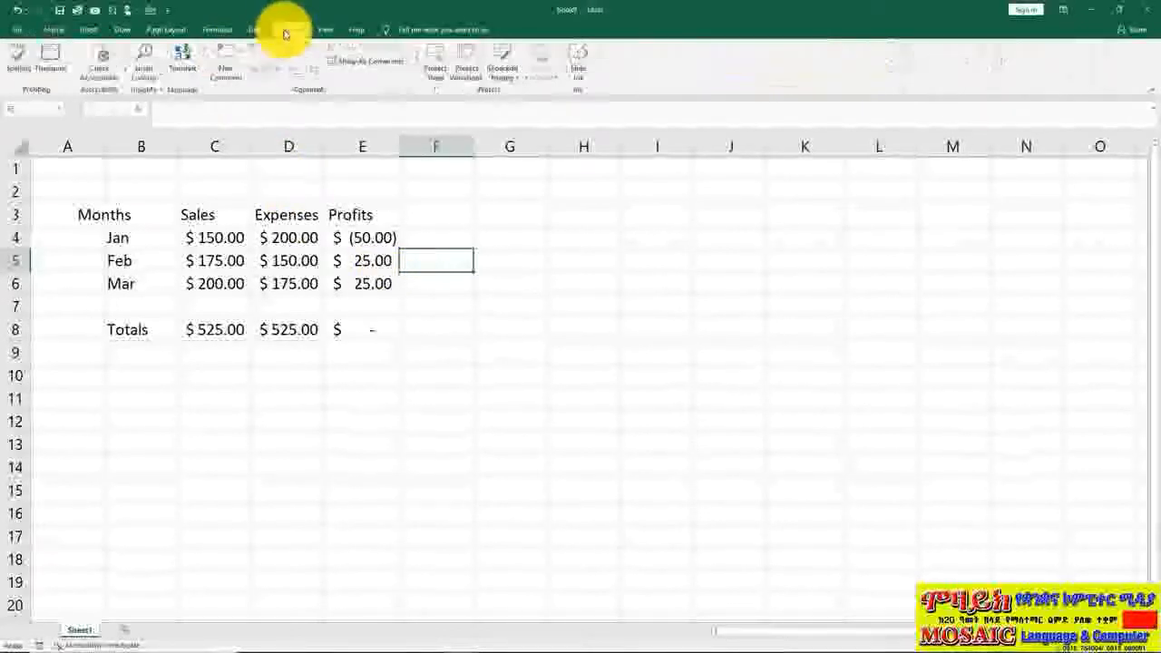
left_click(107, 82)
left_click(105, 98)
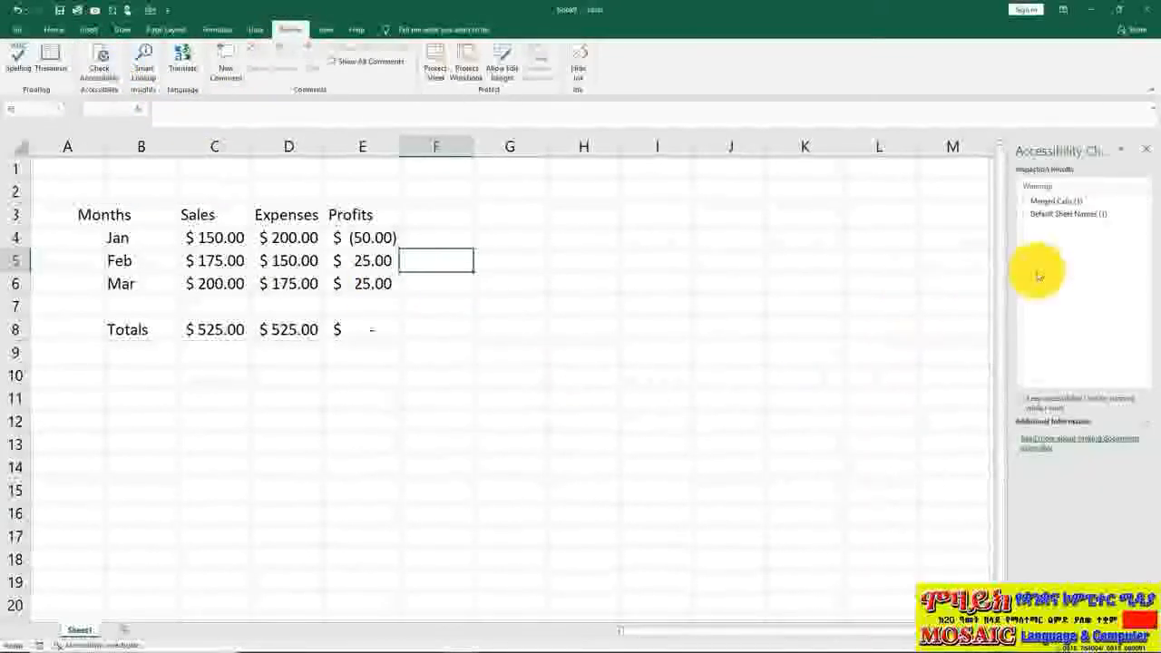
Resolve the Merged Cells accessibility warning by unmerging A3:B3, and move the Months heading from A3 to B3.
left_click(1026, 203)
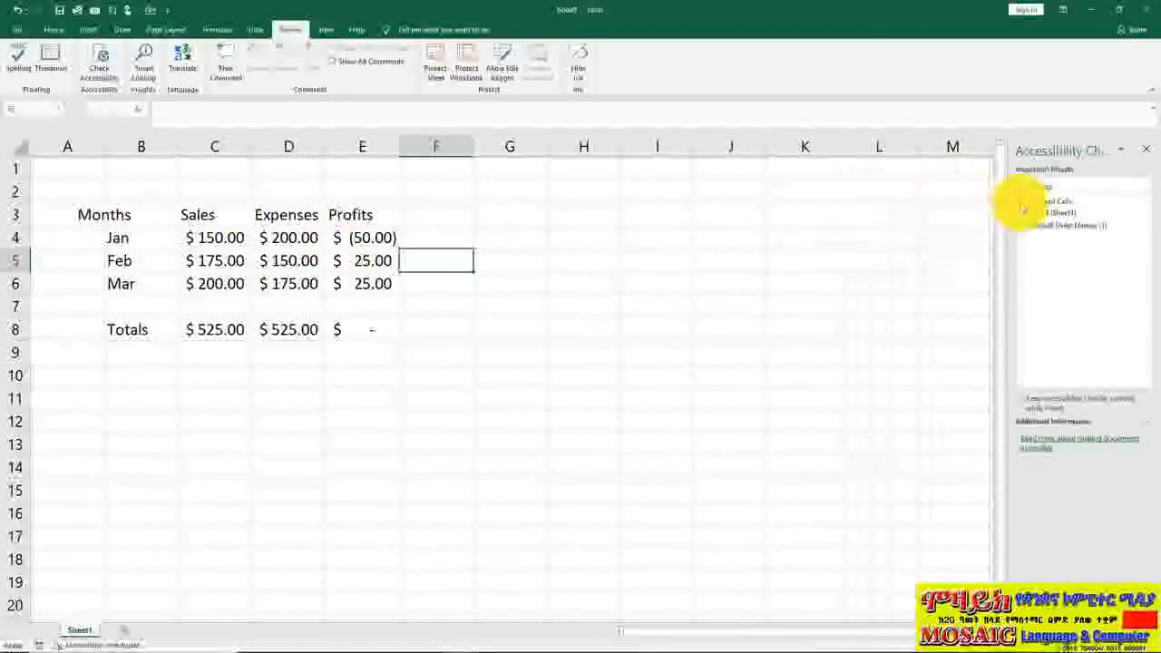
left_click(1146, 214)
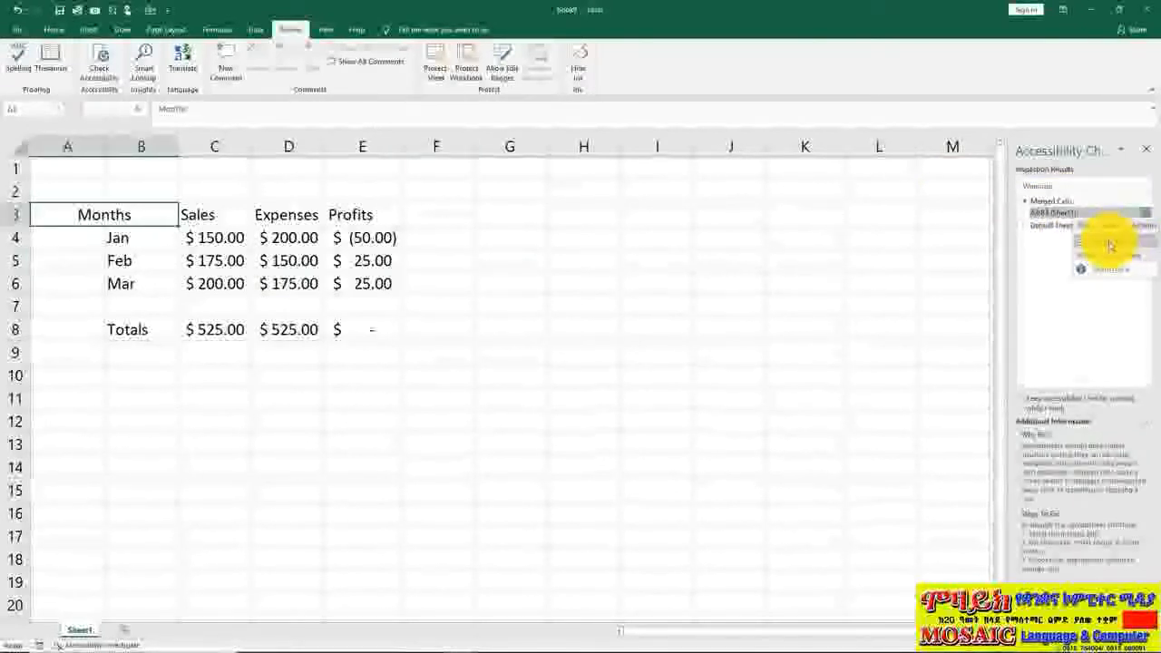
left_click(1111, 243)
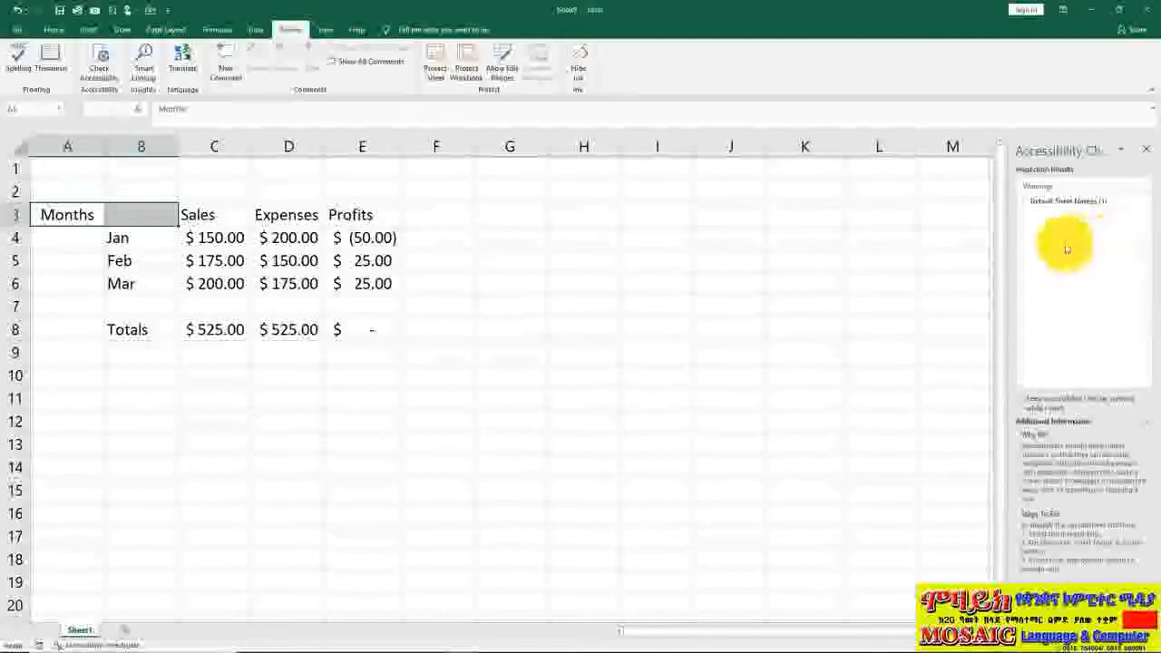
left_click(526, 239)
left_click(80, 213)
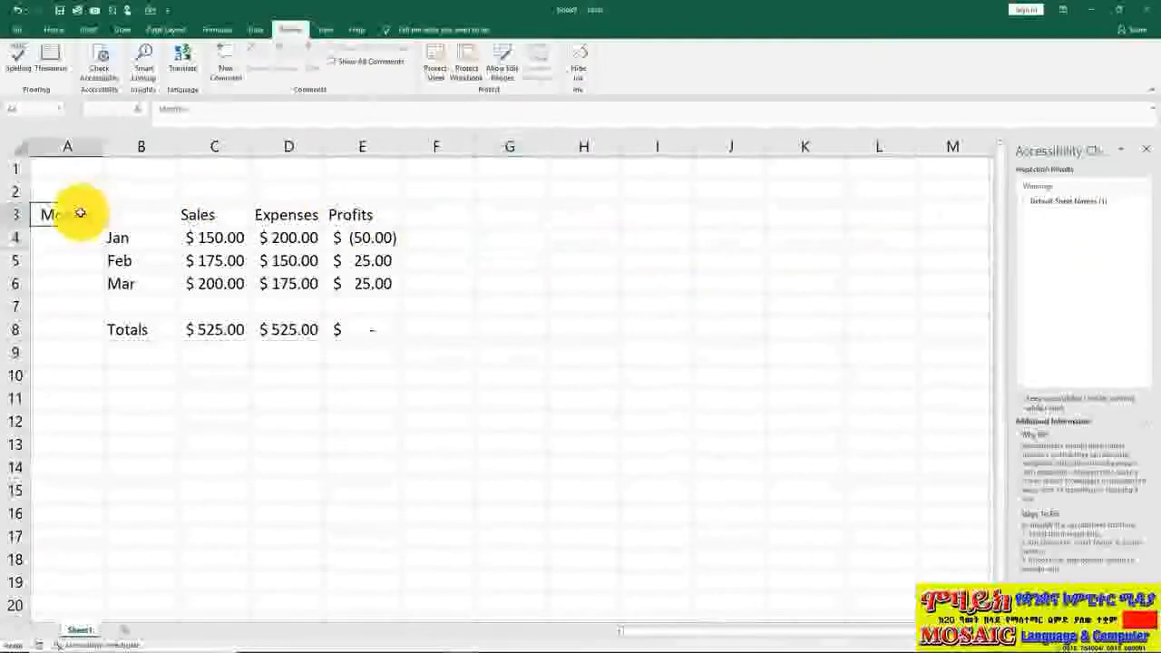
left_click_drag(80, 212, 145, 218)
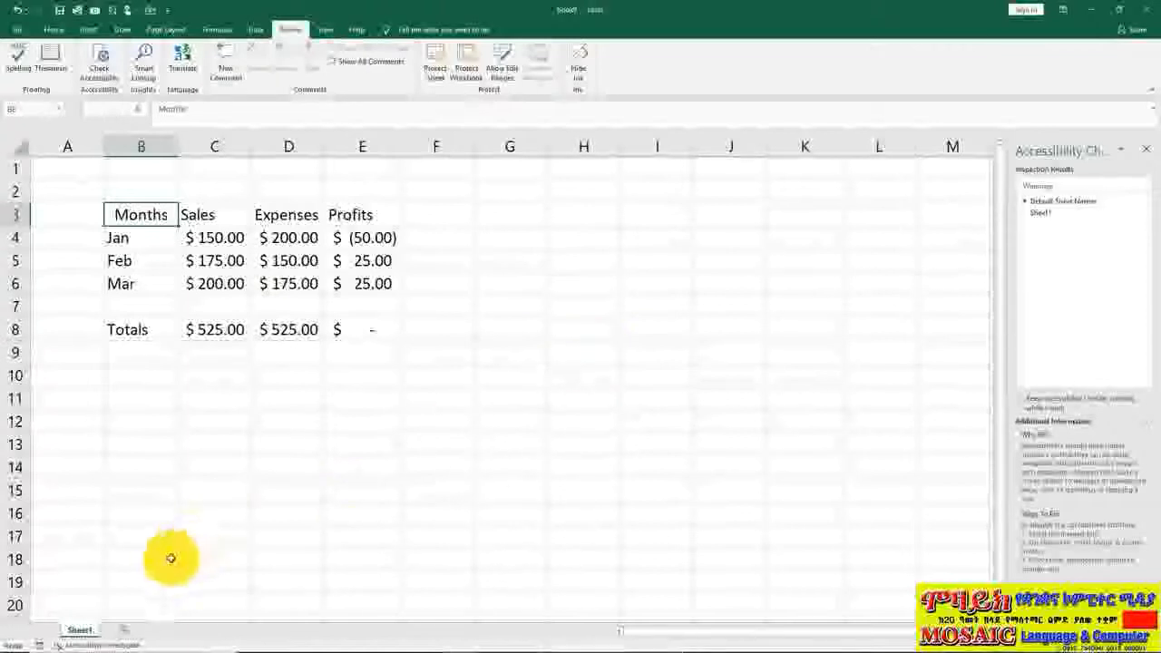
Rename Sheet1 as My Sales Report to resolve the default sheet name warning.
double_click(91, 633)
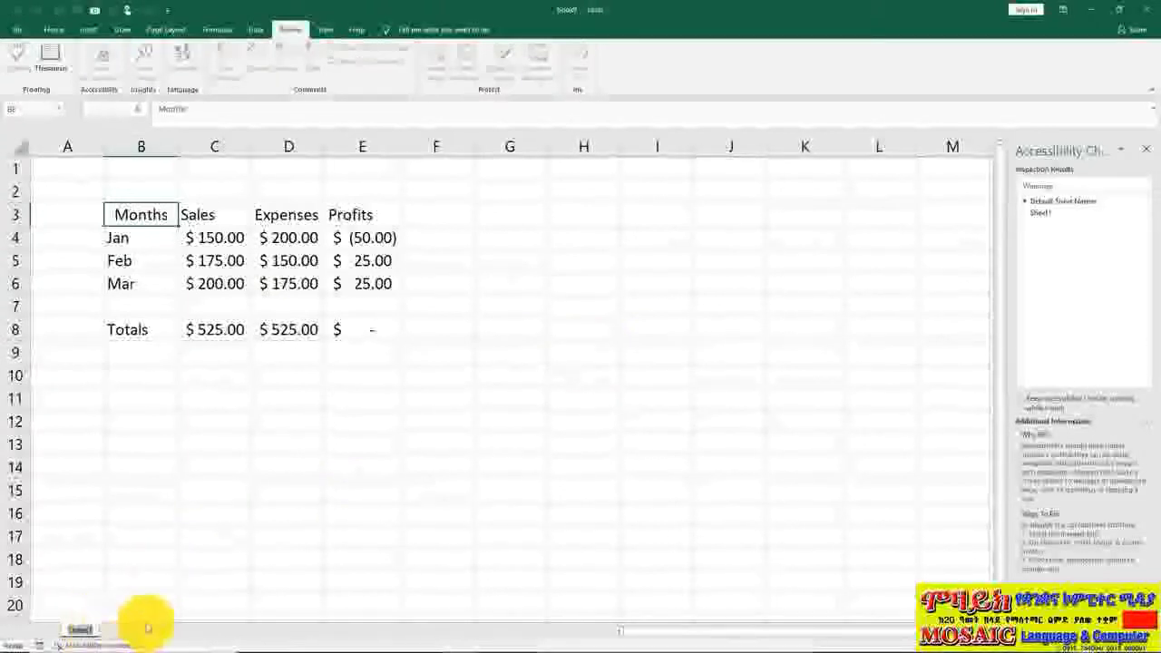
type("My")
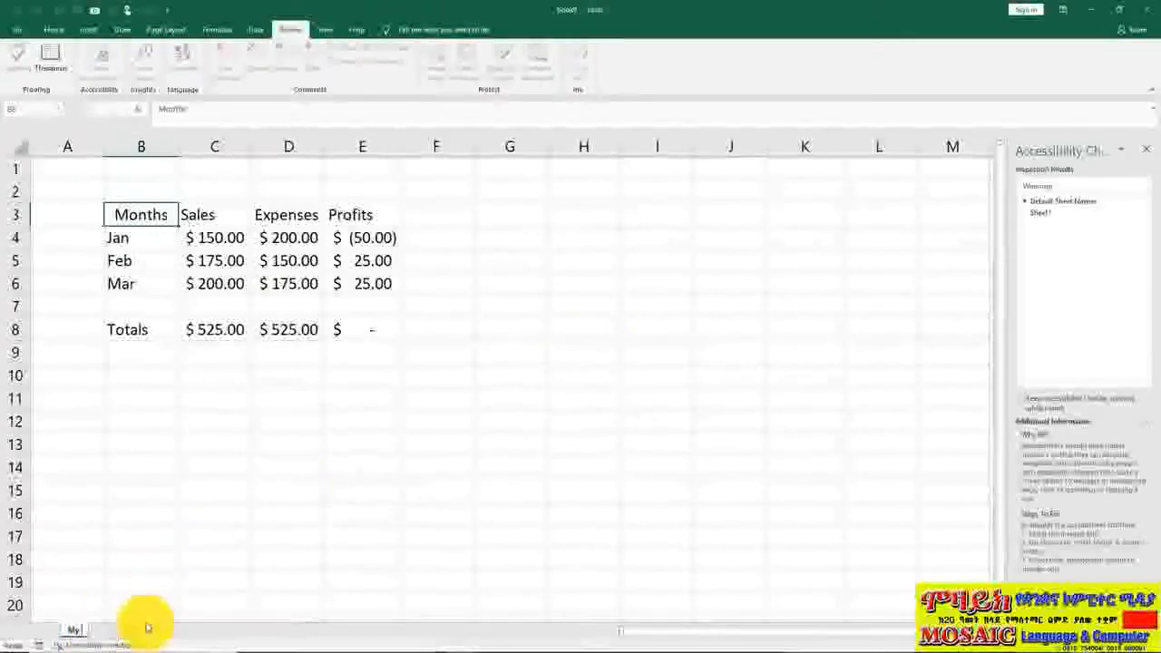
type(" fiales")
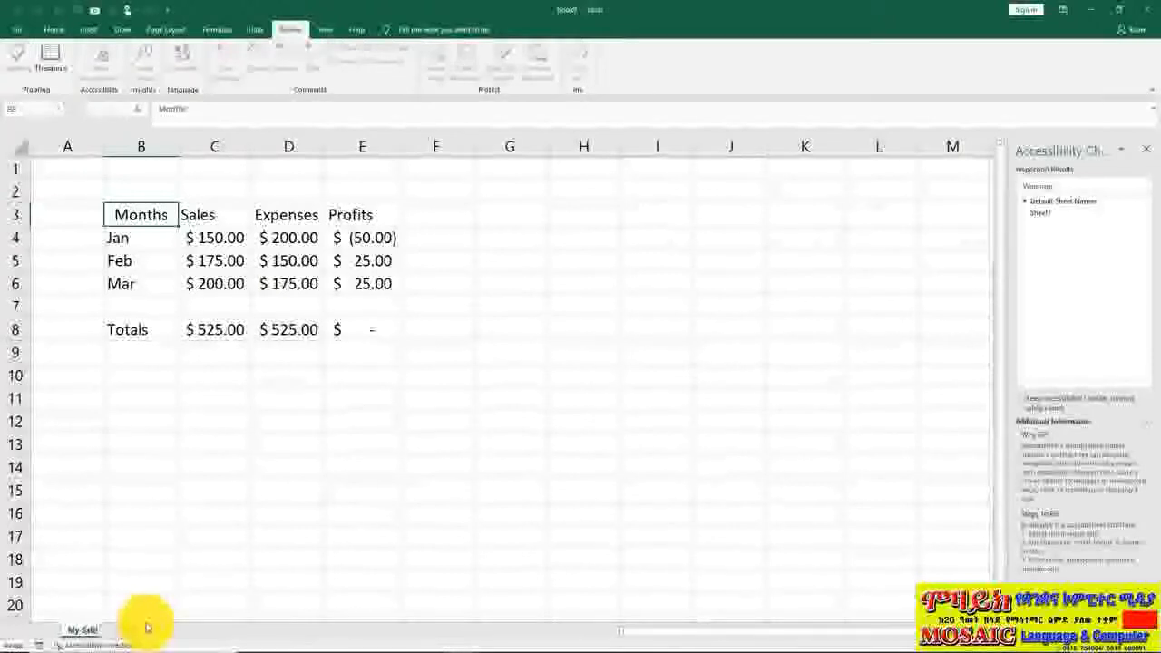
type(" Report")
left_click(254, 551)
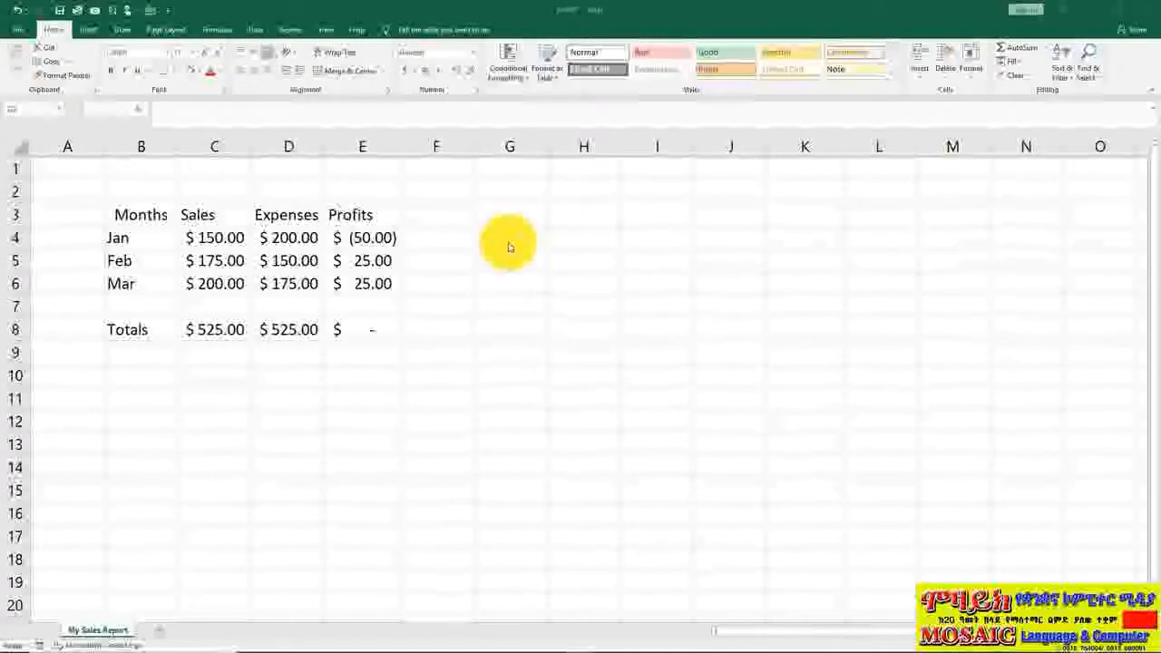
Translate the Months heading in B3 with the Translator, setting the target language to Russian.
left_click(141, 217)
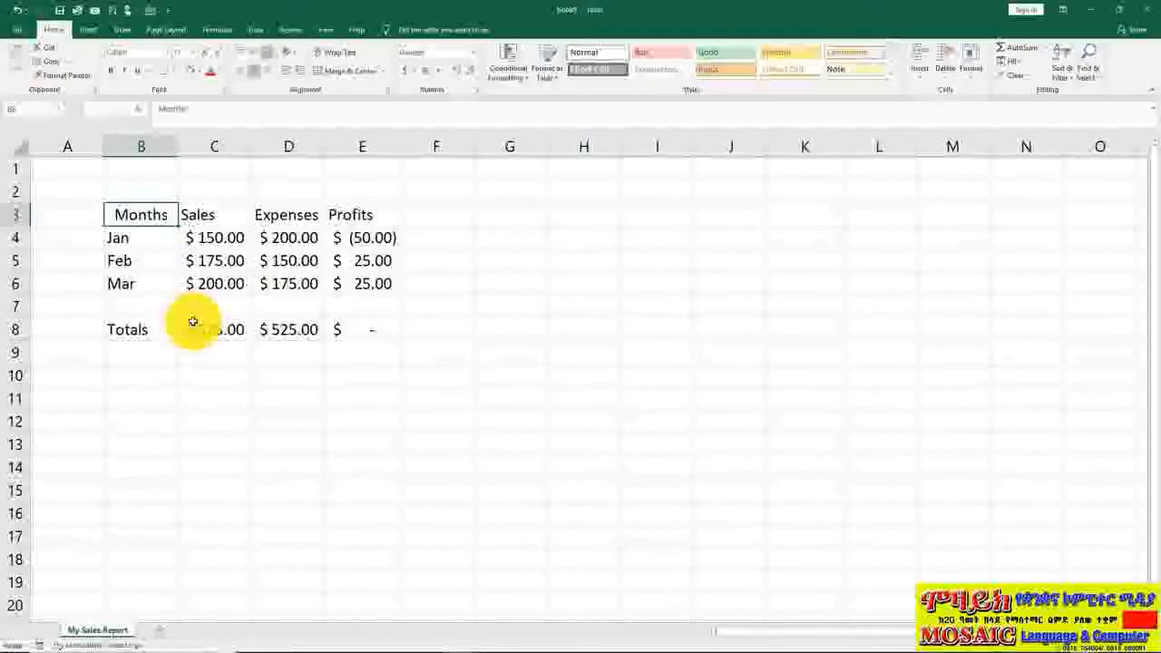
left_click(287, 29)
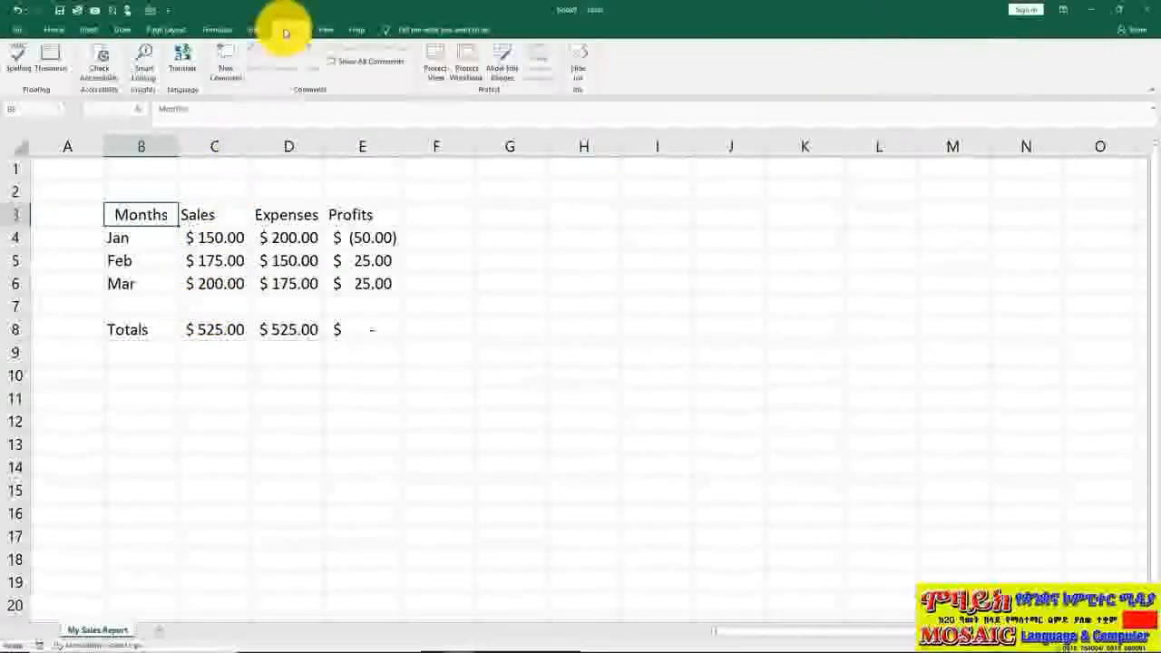
left_click(188, 72)
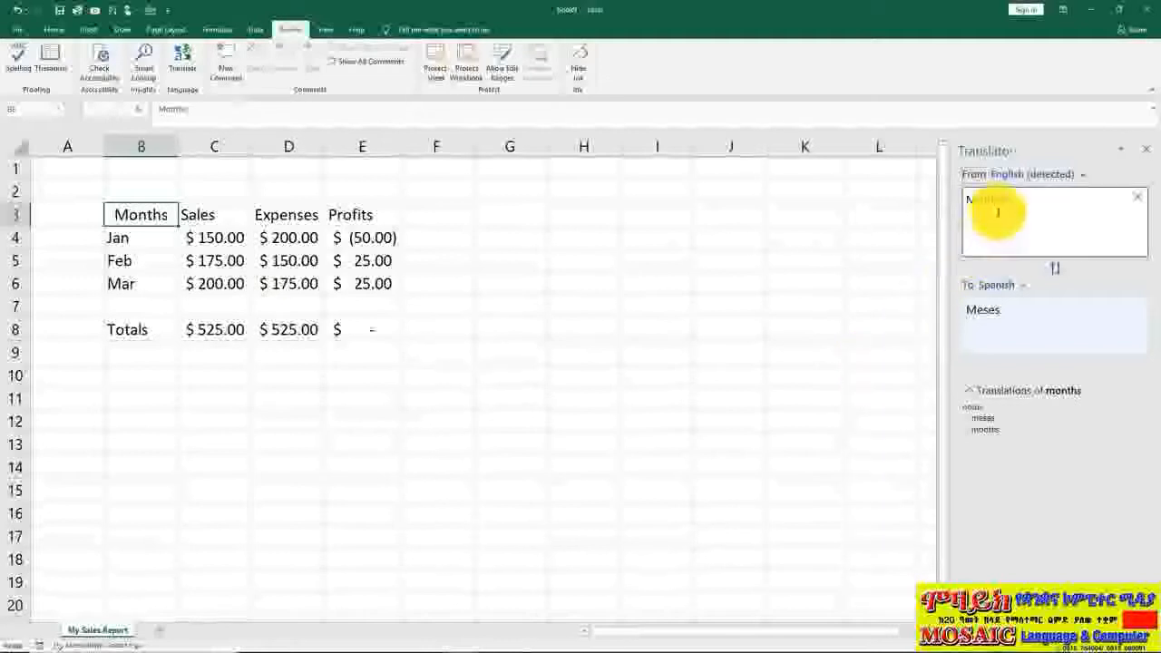
left_click(1022, 286)
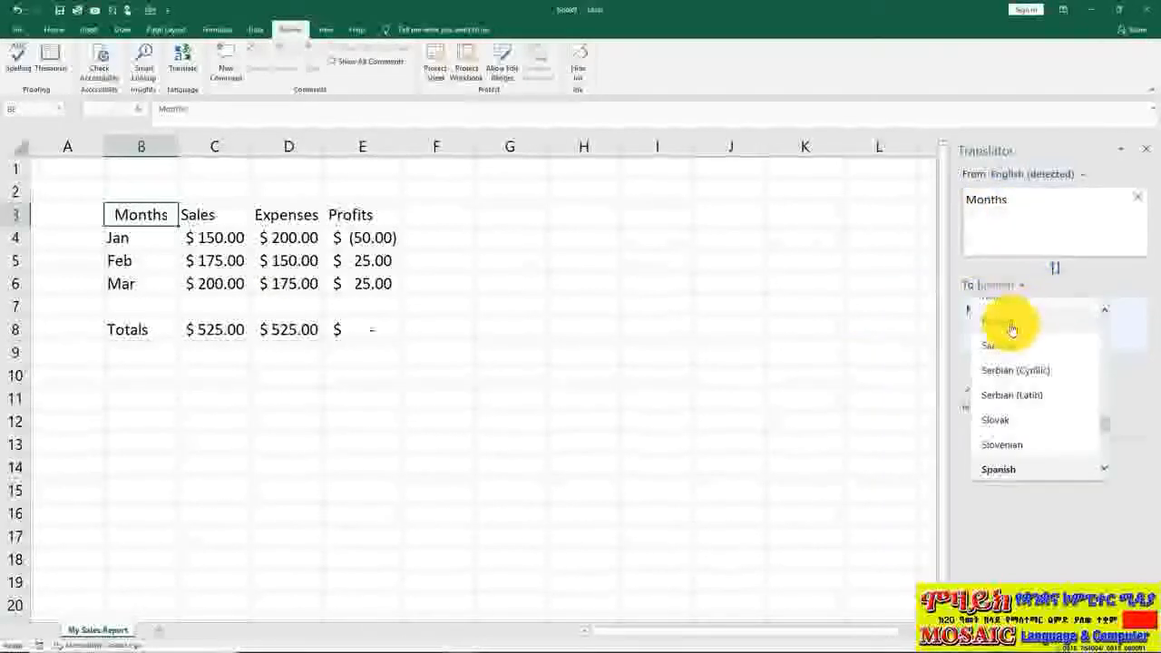
left_click(1012, 329)
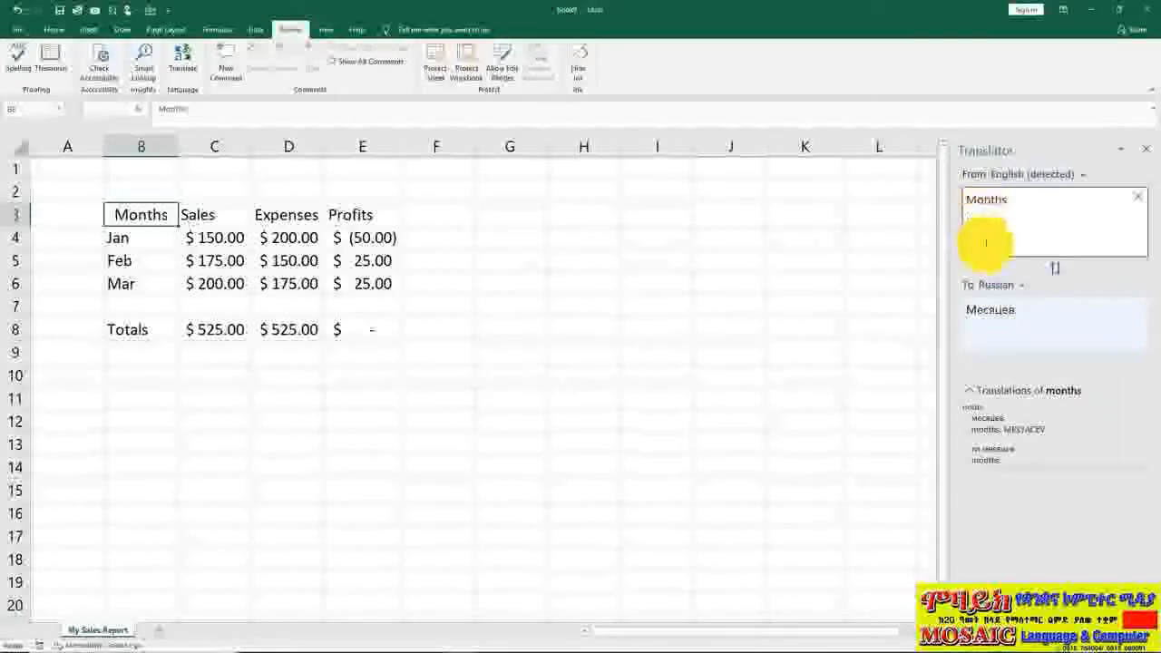
Set the translation's target language to Spanish and swap the source and target languages.
left_click(1023, 286)
left_click(1025, 467)
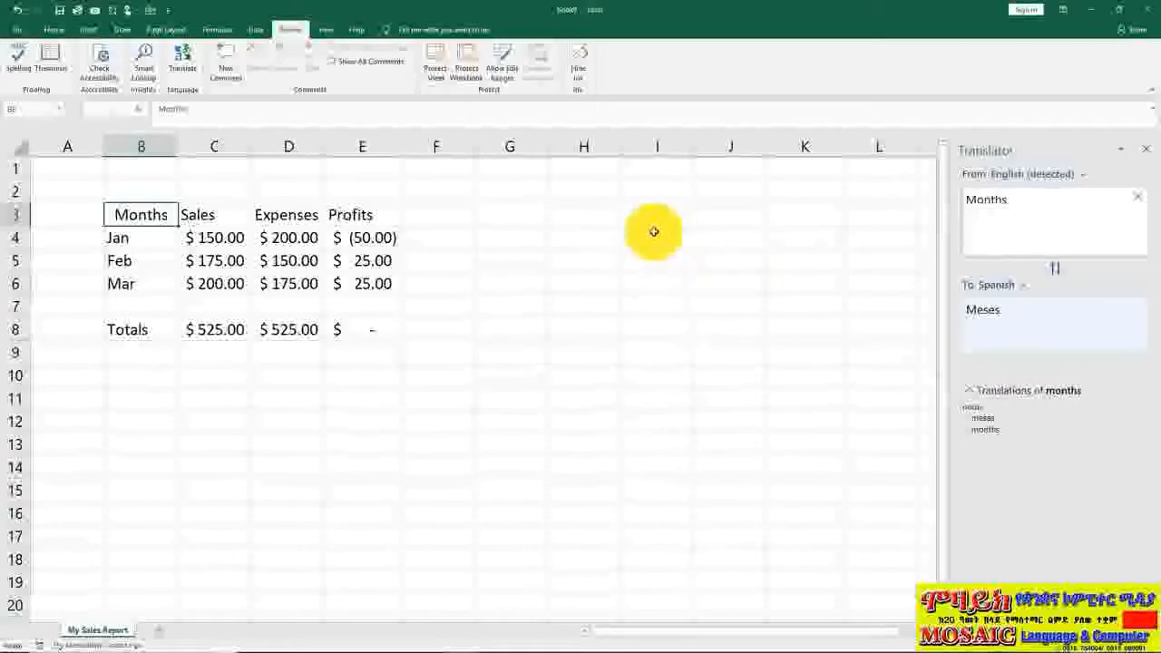
left_click(1055, 275)
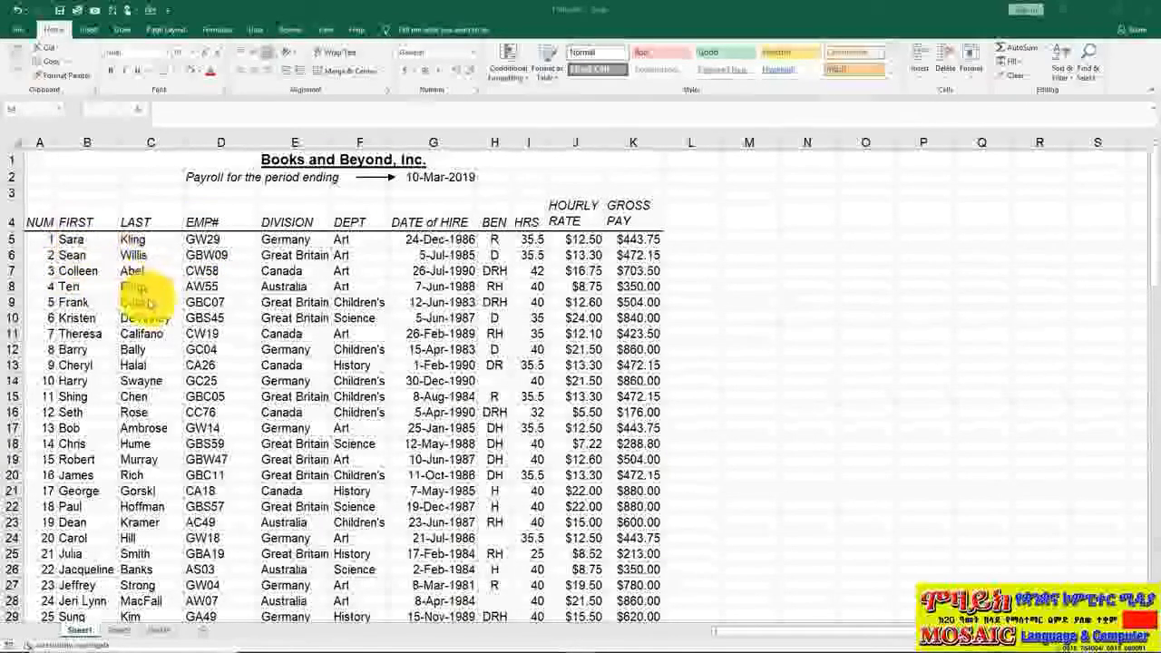
Insert a blank column before the EMP# column in the payroll sheet and widen it to fit full names.
left_click(214, 144)
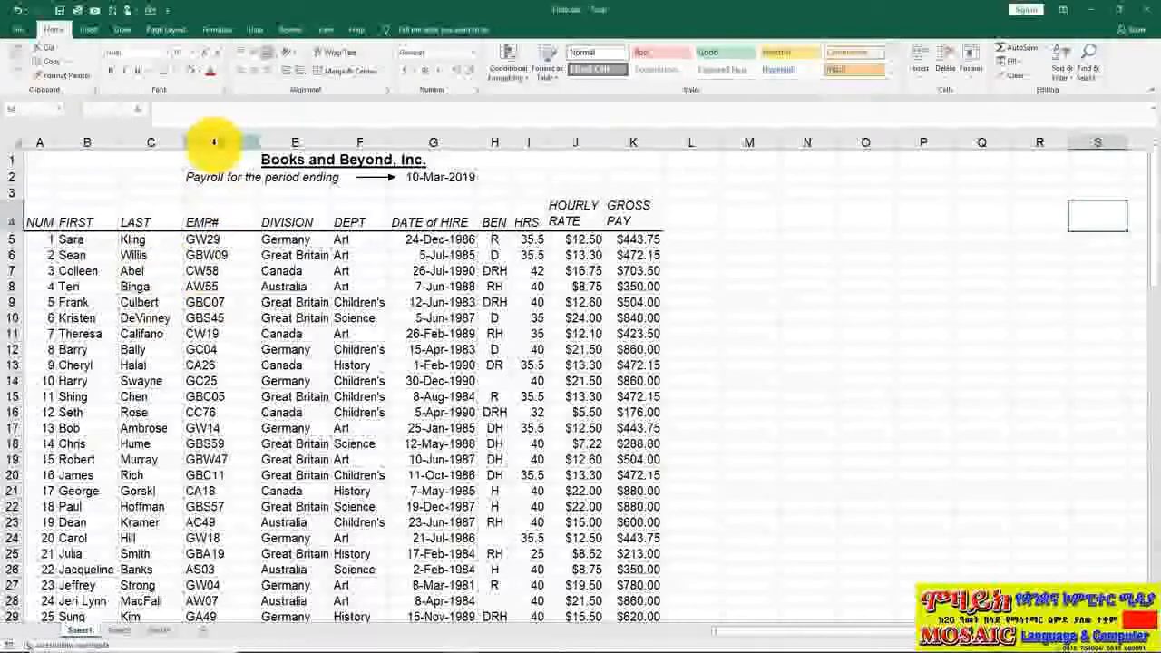
left_click(214, 144)
right_click(214, 144)
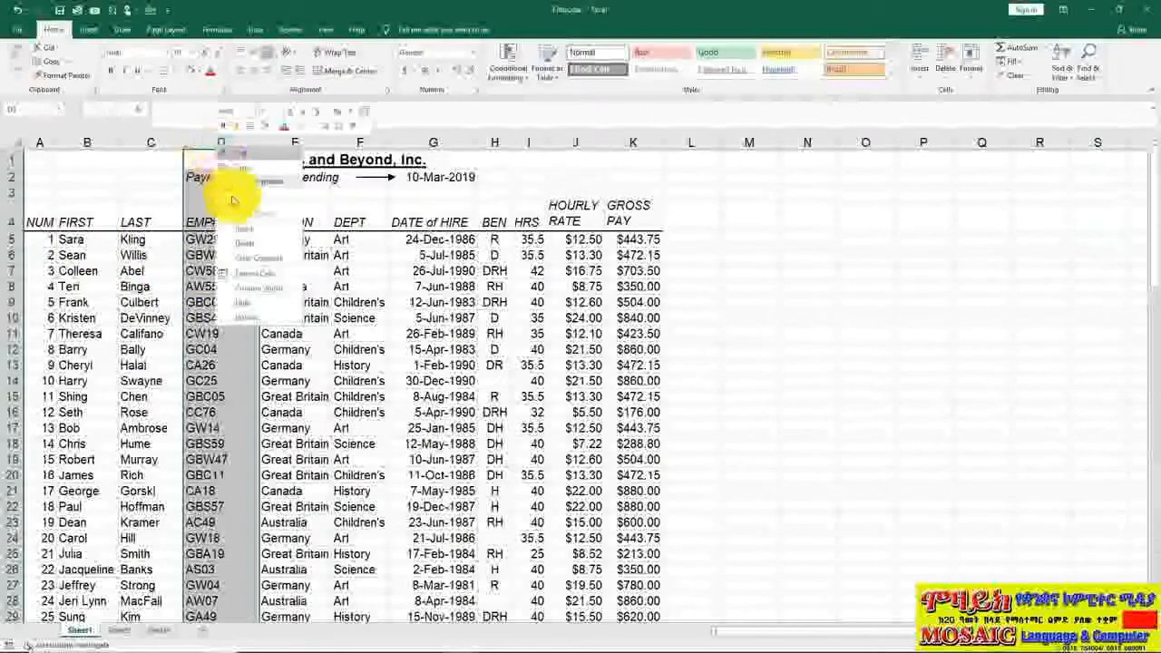
left_click(239, 221)
left_click_drag(243, 154, 316, 154)
Enter =CONCAT(B5,C5) in D5 to join the first employee's first and last names.
left_click(223, 237)
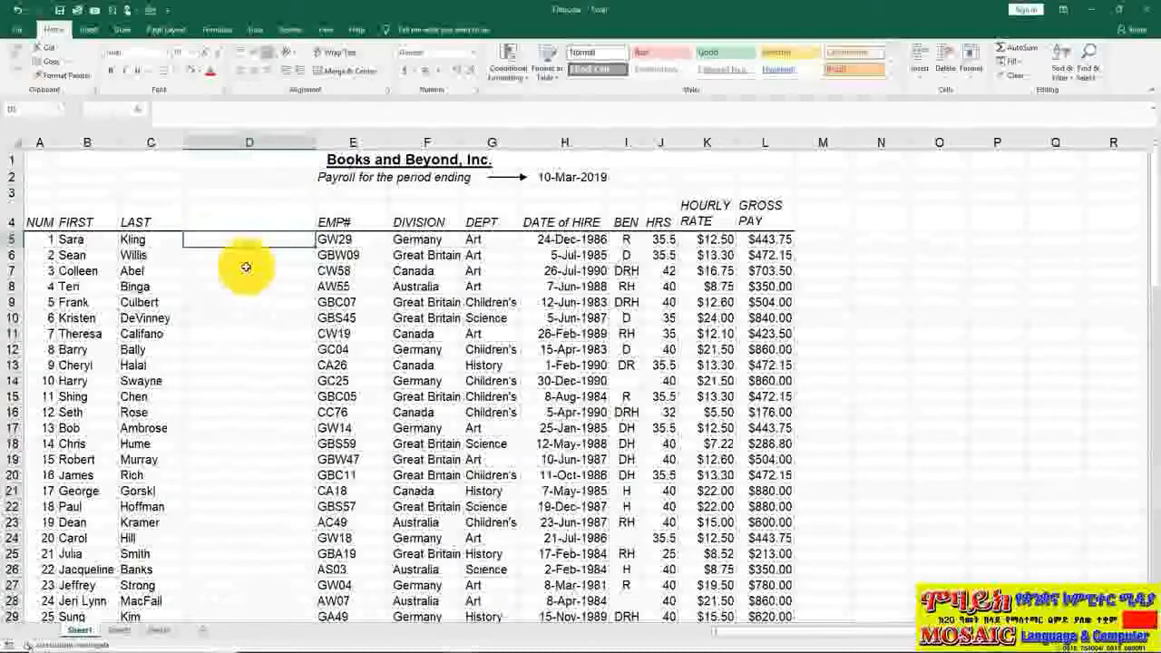
type("=")
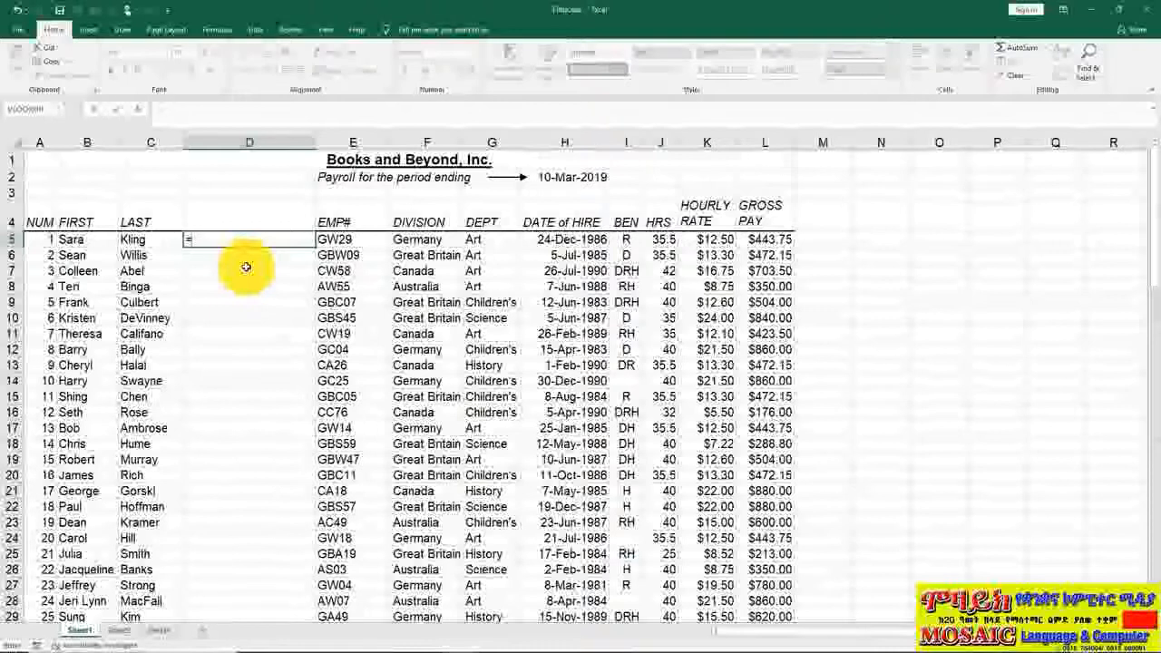
type("con")
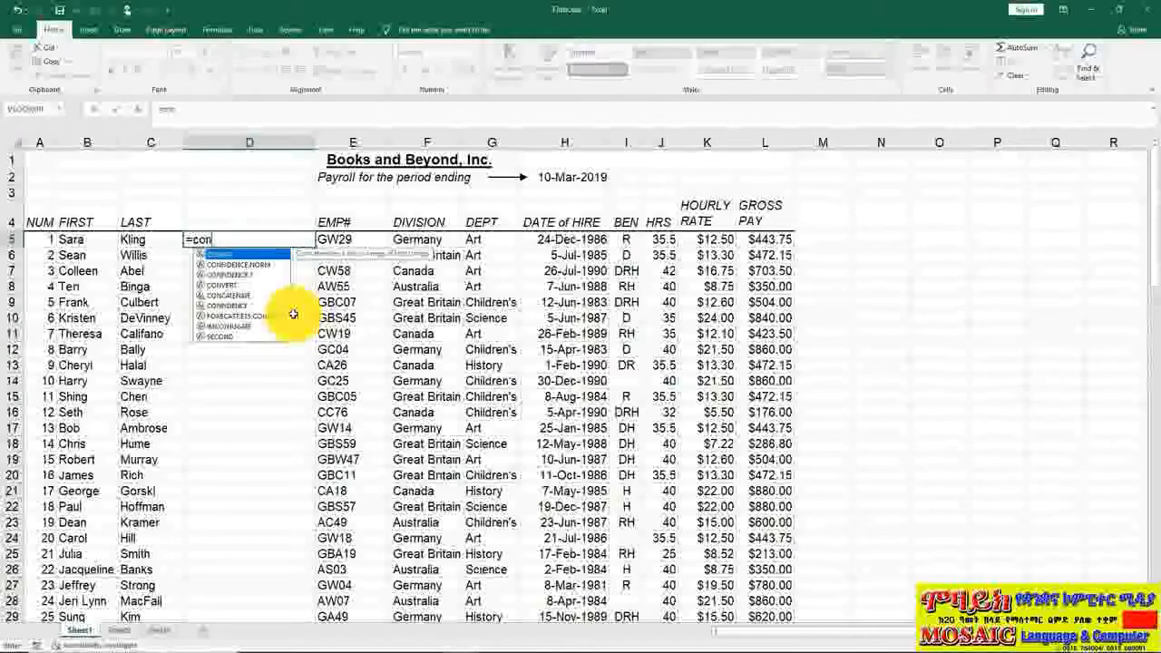
double_click(233, 253)
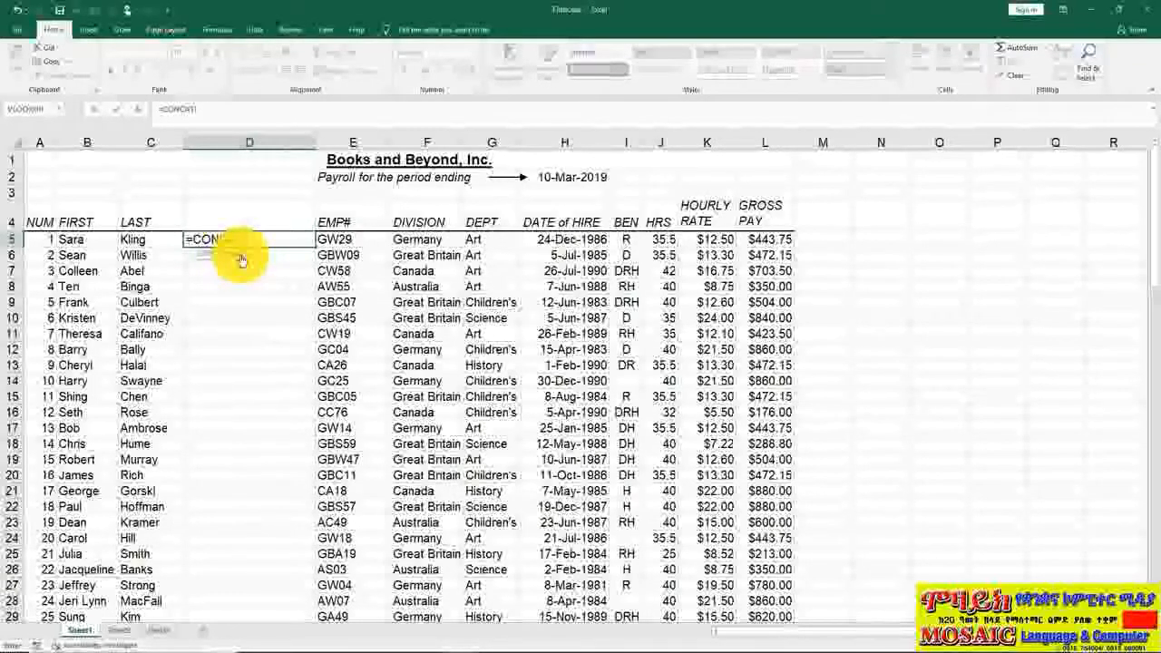
left_click(83, 240)
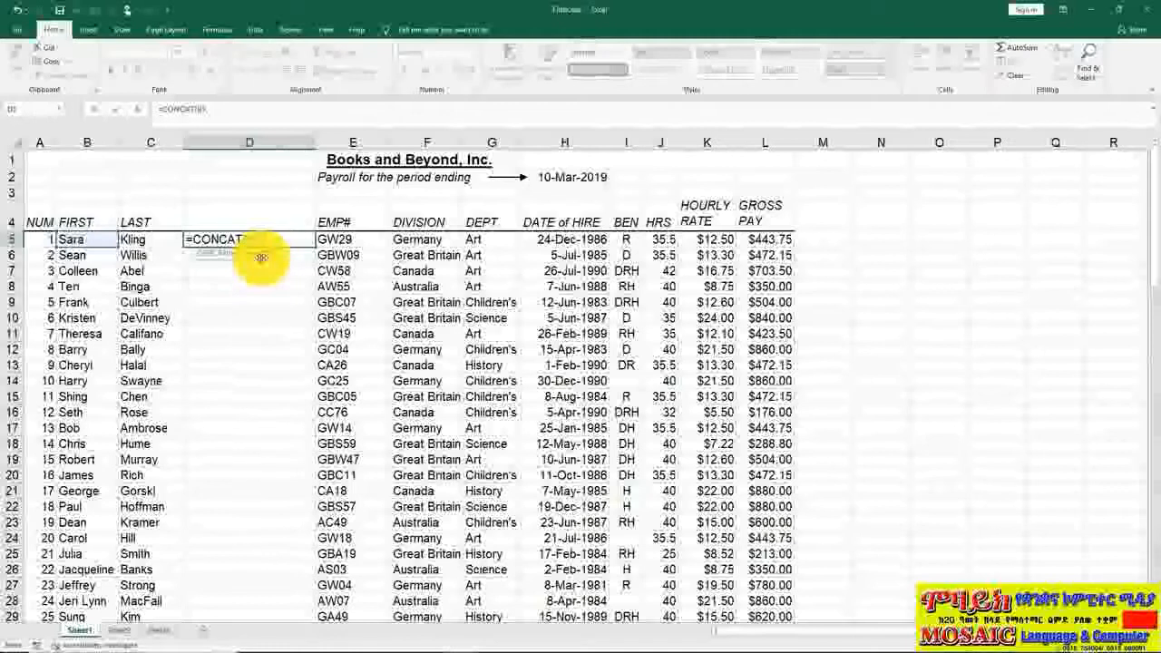
type(",")
left_click(150, 241)
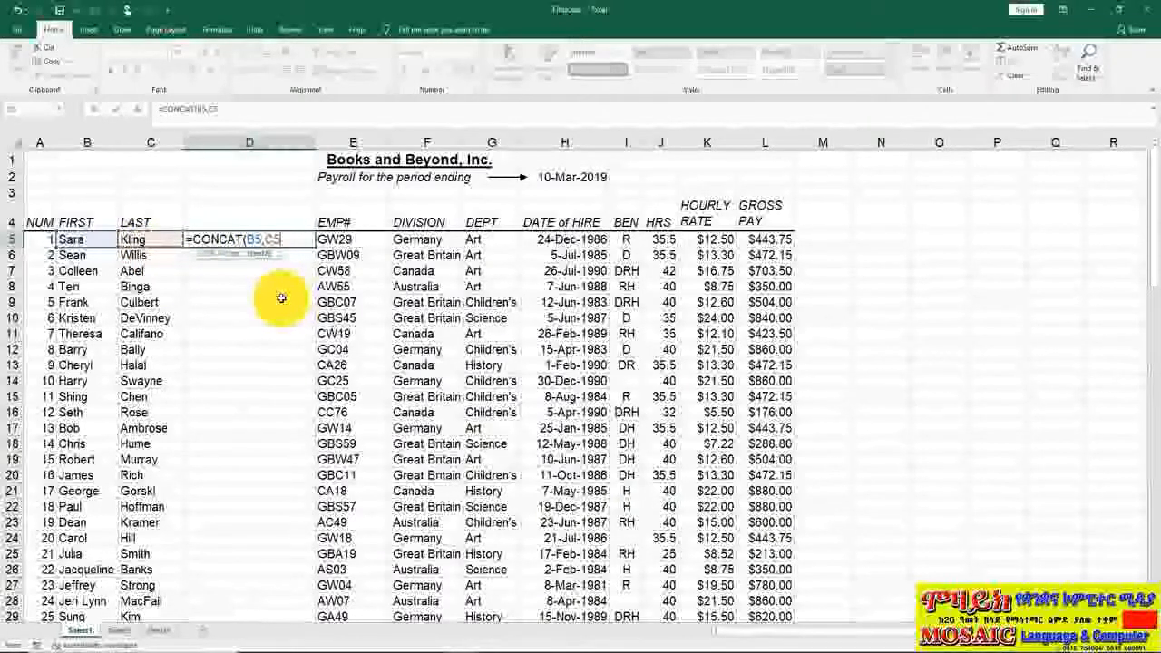
key("Return")
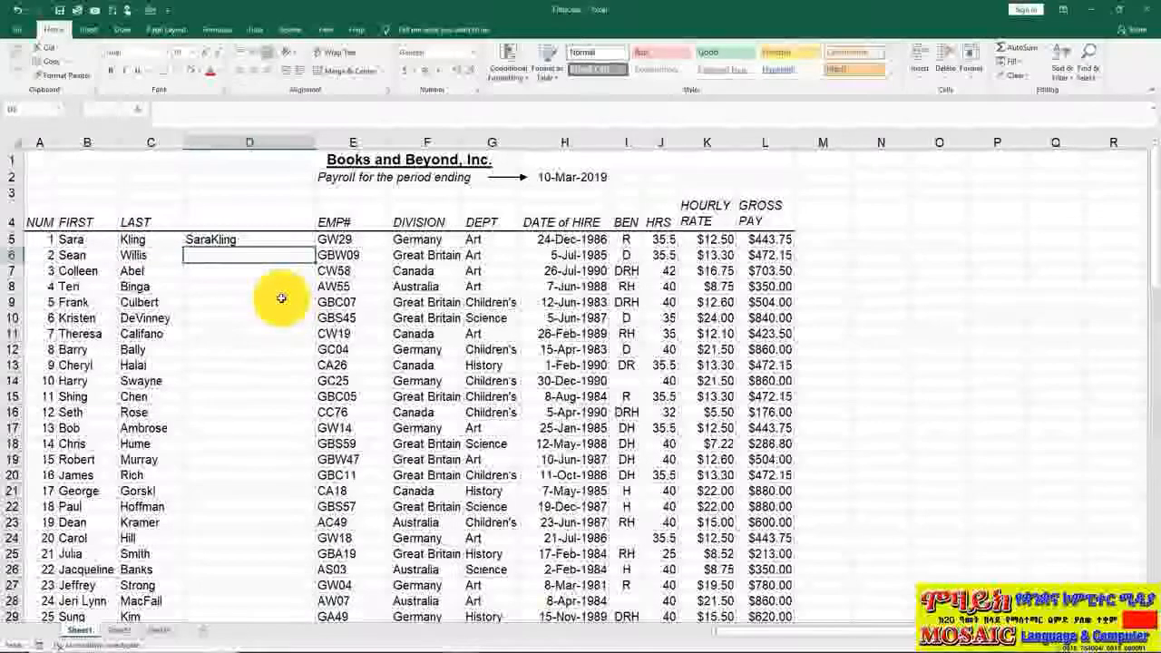
Edit the D5 formula to =CONCAT(B5," ",C5) so a space separates the first and last names.
left_click(253, 242)
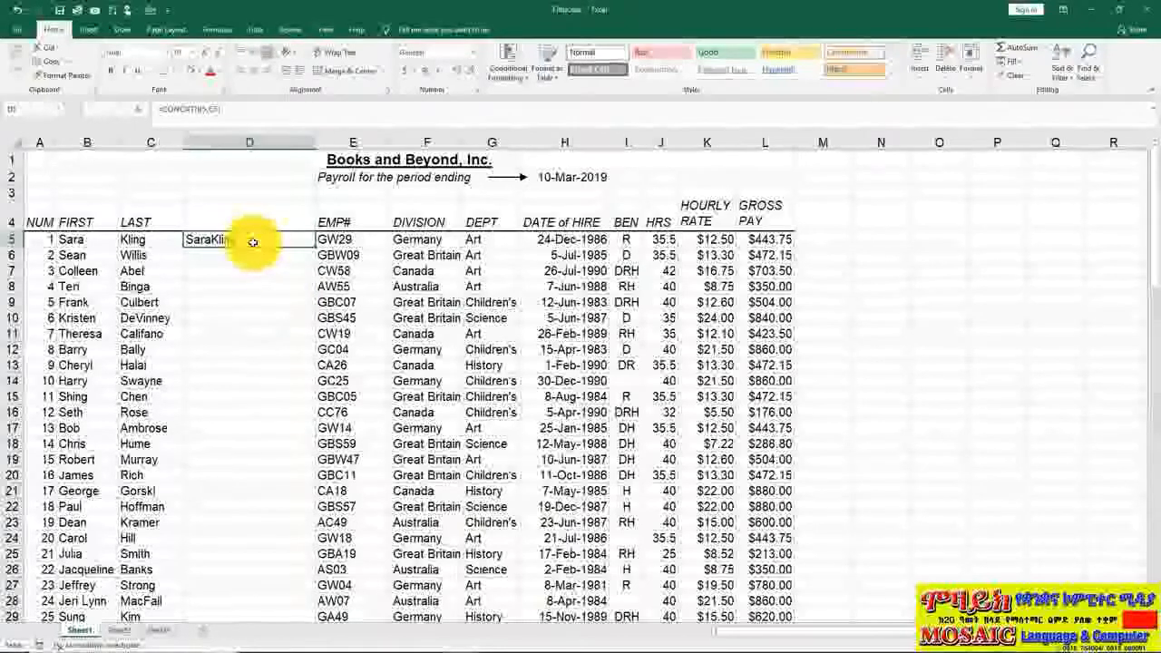
double_click(253, 242)
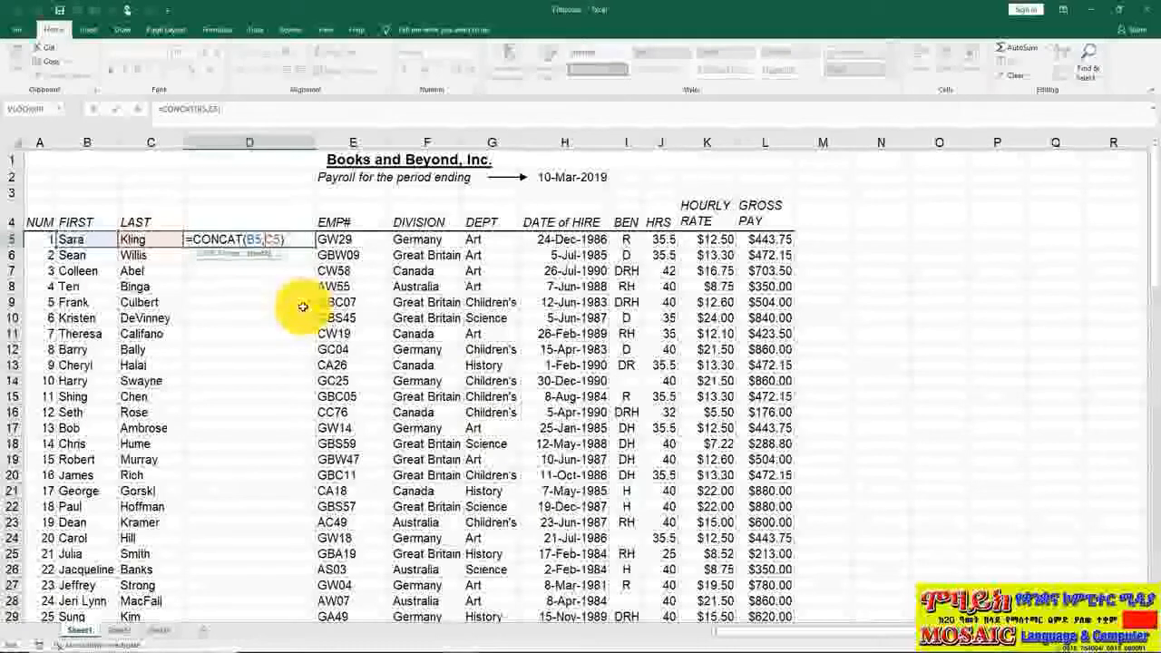
type("\"")
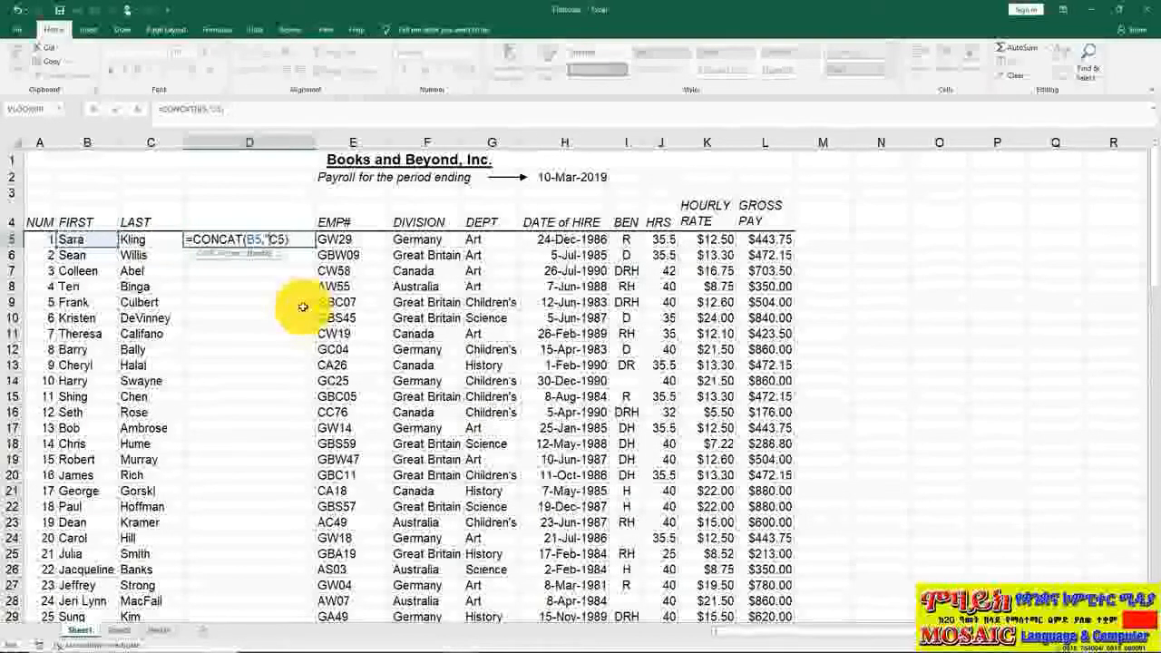
type(" \"")
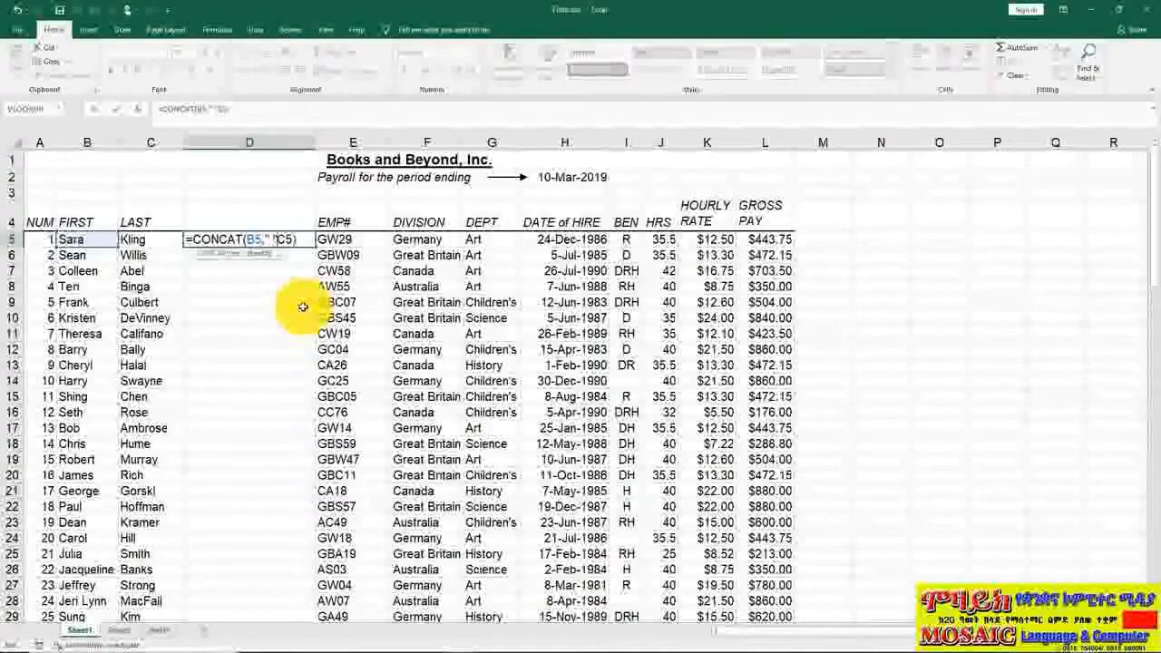
type(",")
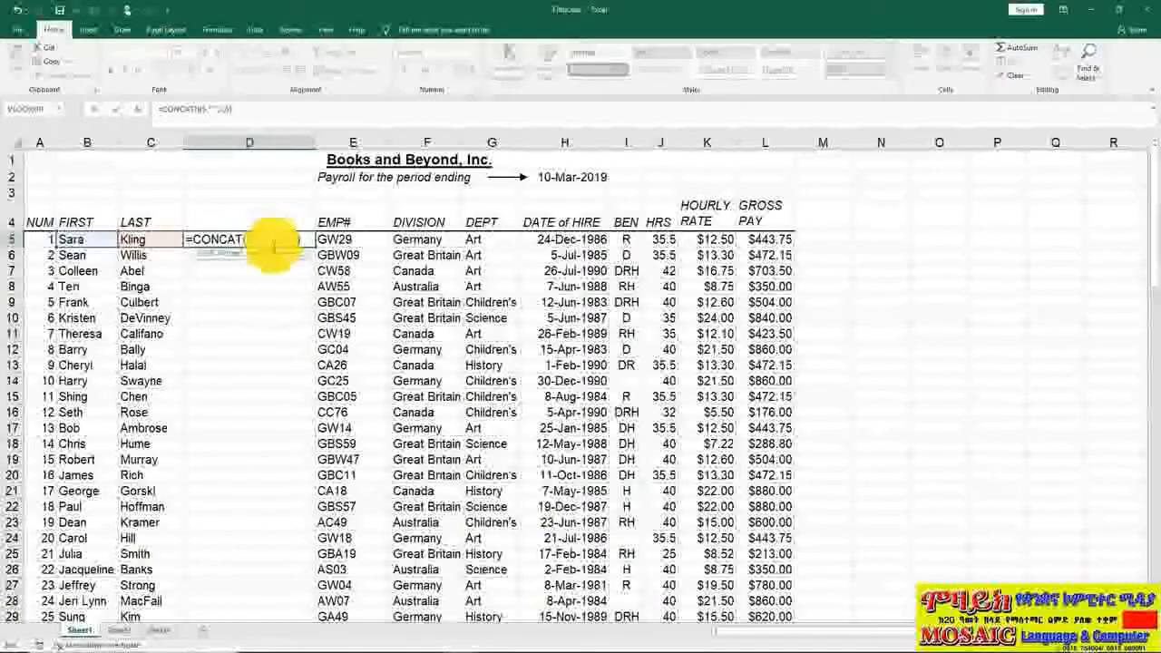
key("Return")
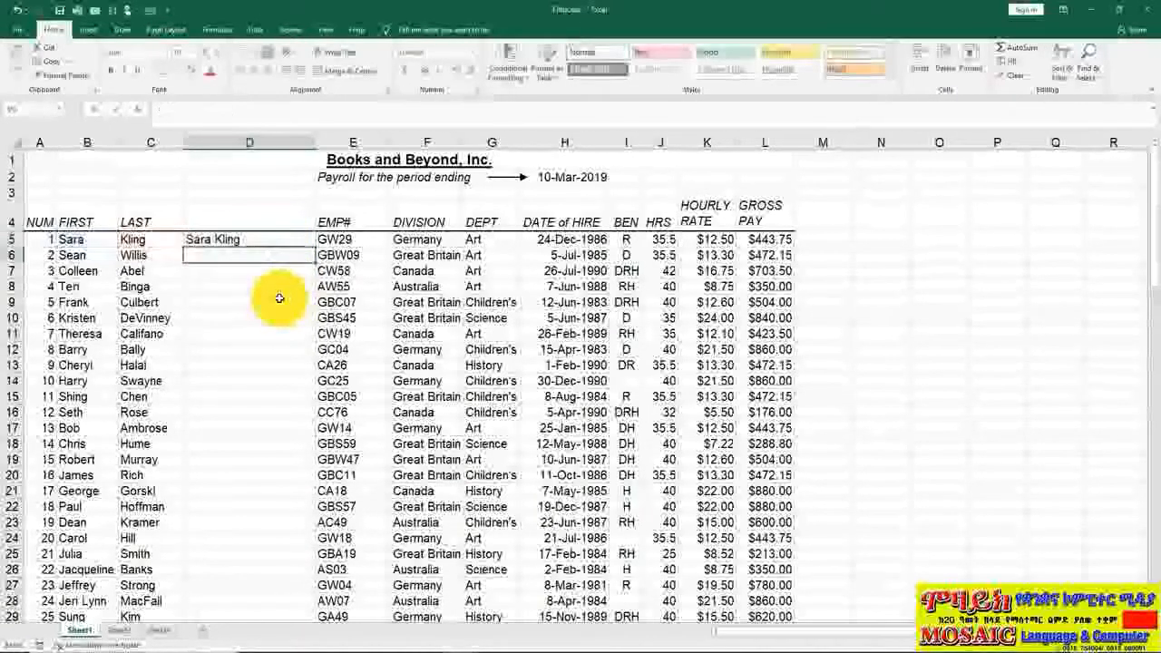
Fill the joined-name formula from D5 down to D14 and clear the contents of D5:D14.
left_click(223, 243)
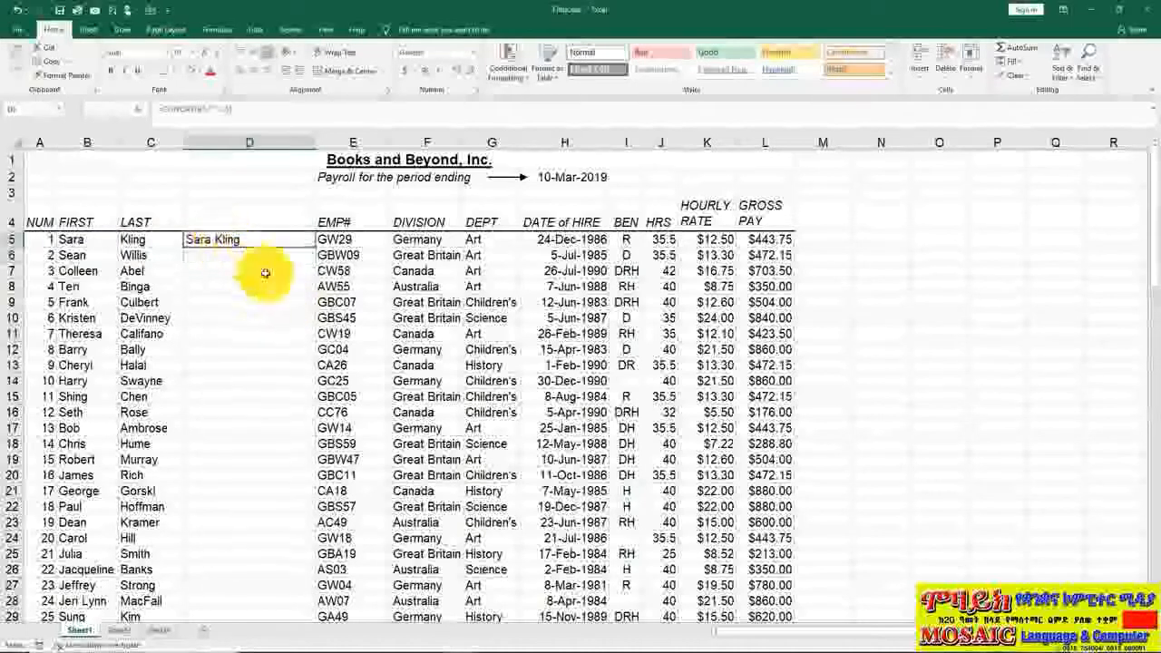
left_click_drag(315, 248, 308, 381)
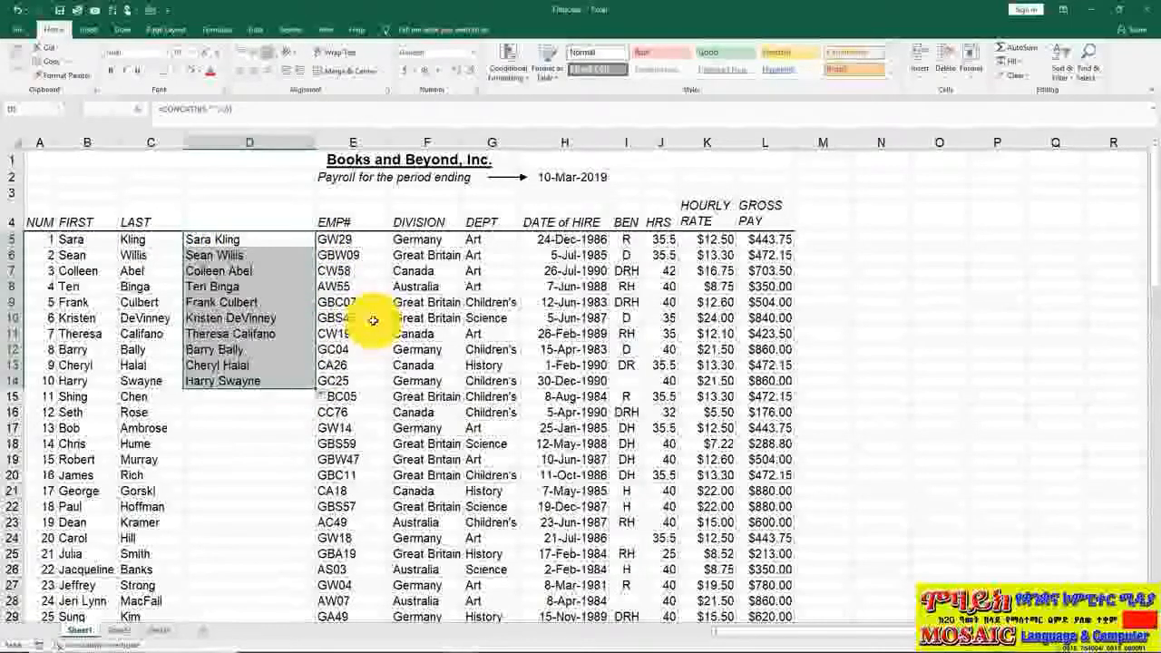
key("Delete")
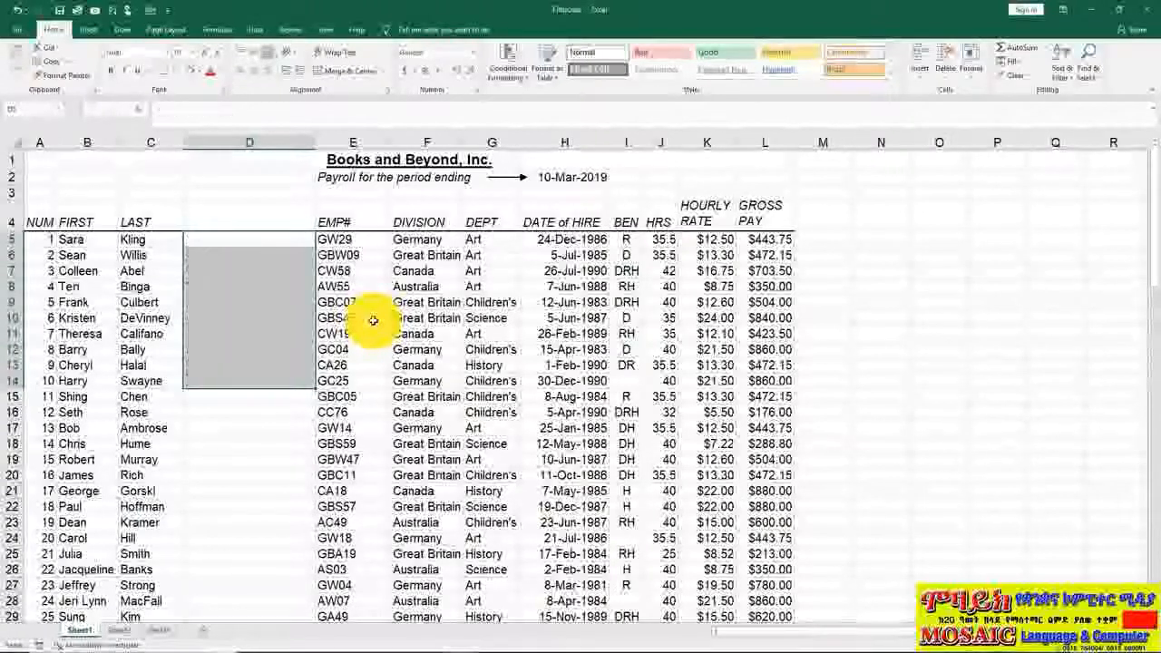
Enter a CONCAT formula in D5 that joins the whole range of first names B5:B15.
left_click(235, 239)
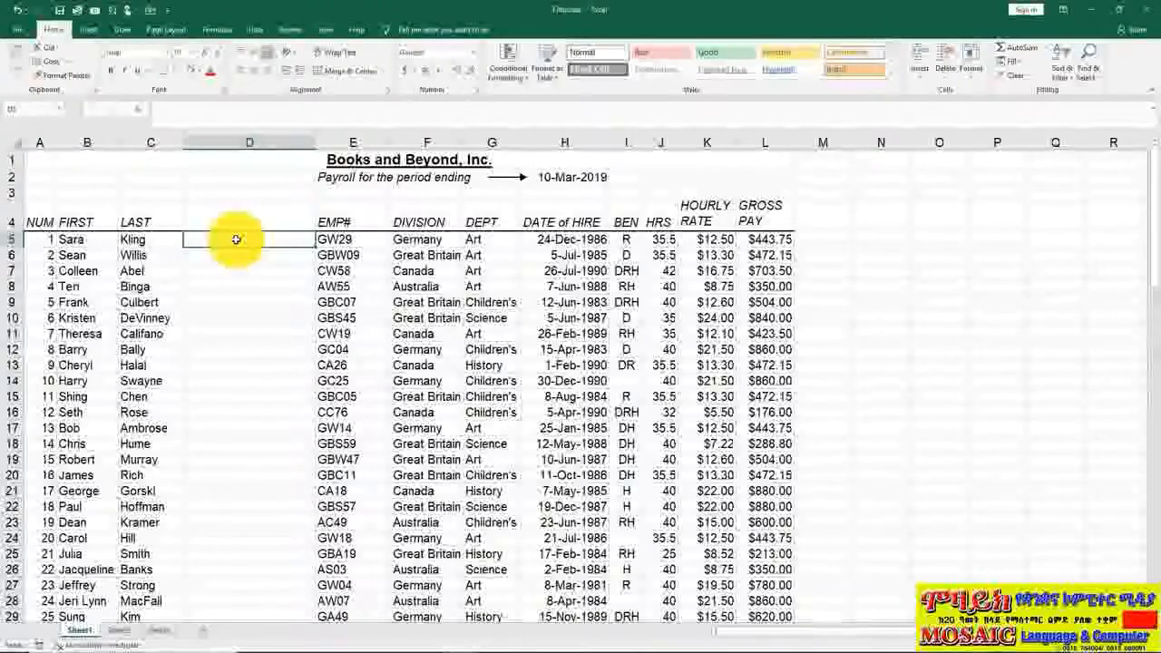
left_click_drag(91, 242, 102, 391)
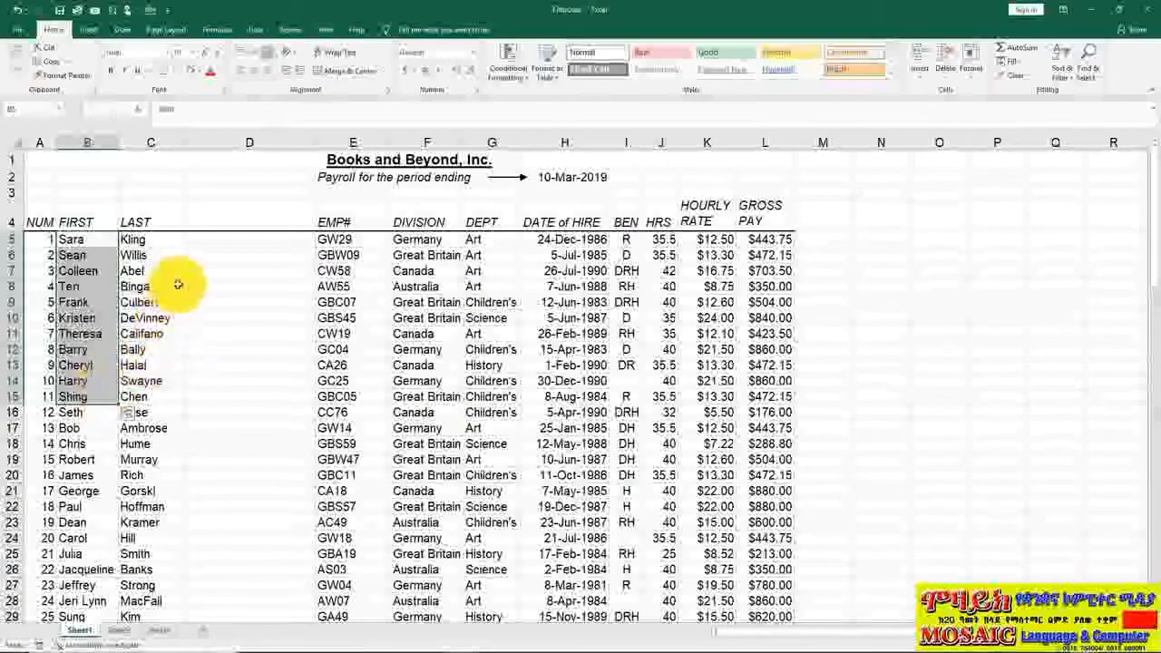
left_click(196, 238)
type("=")
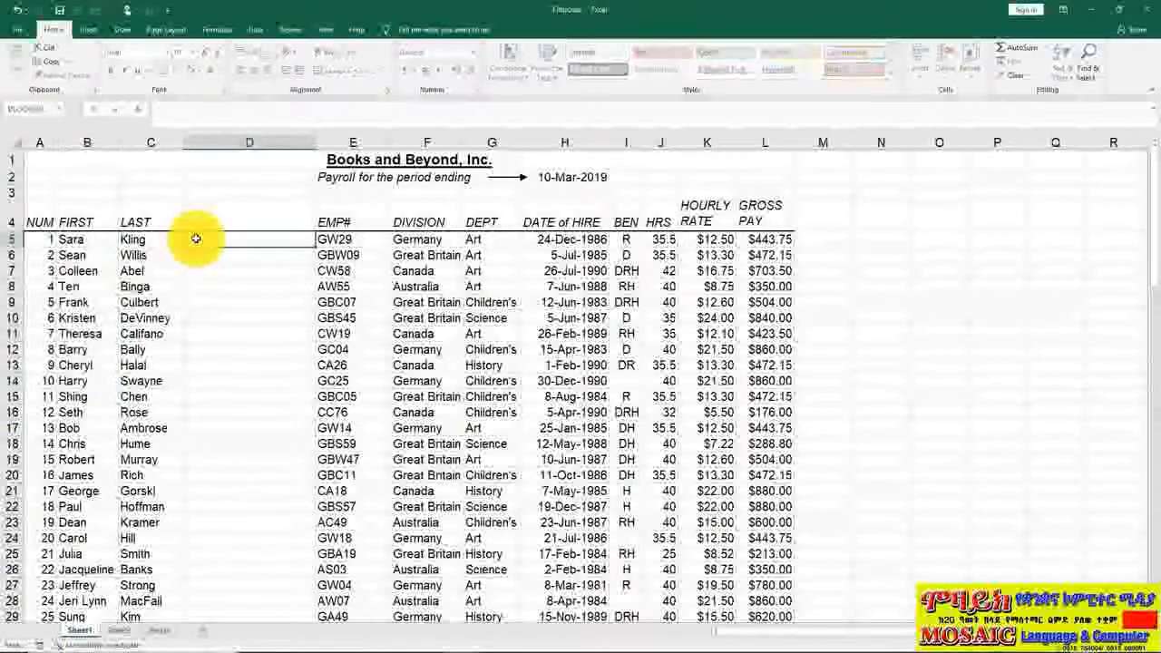
type("conca")
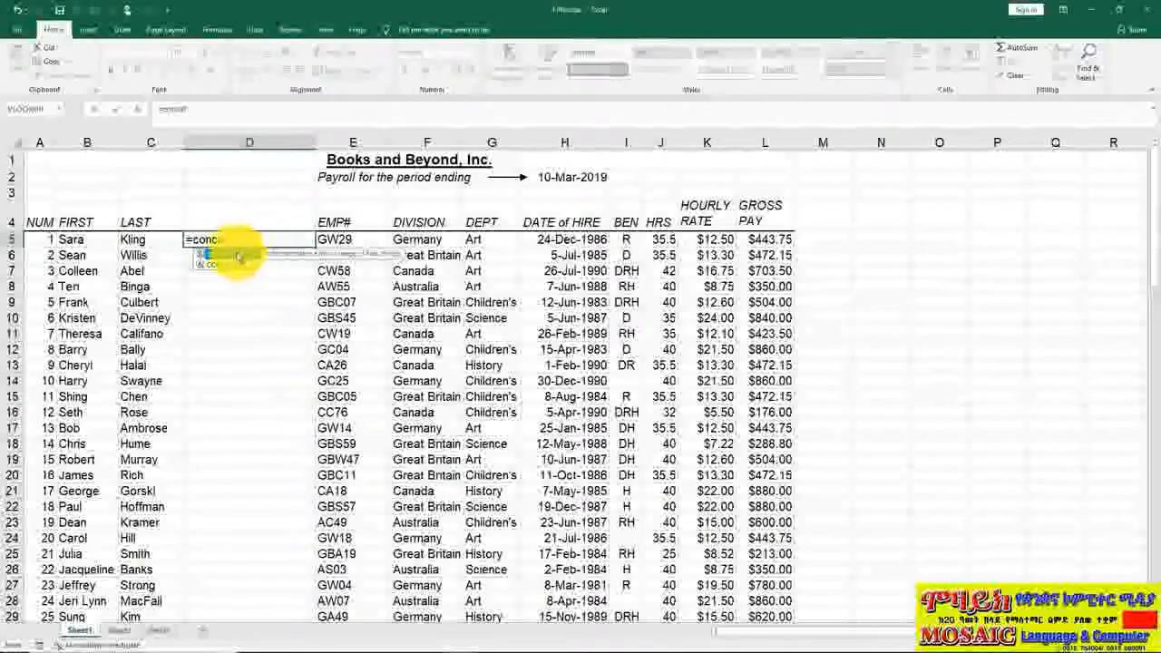
double_click(231, 257)
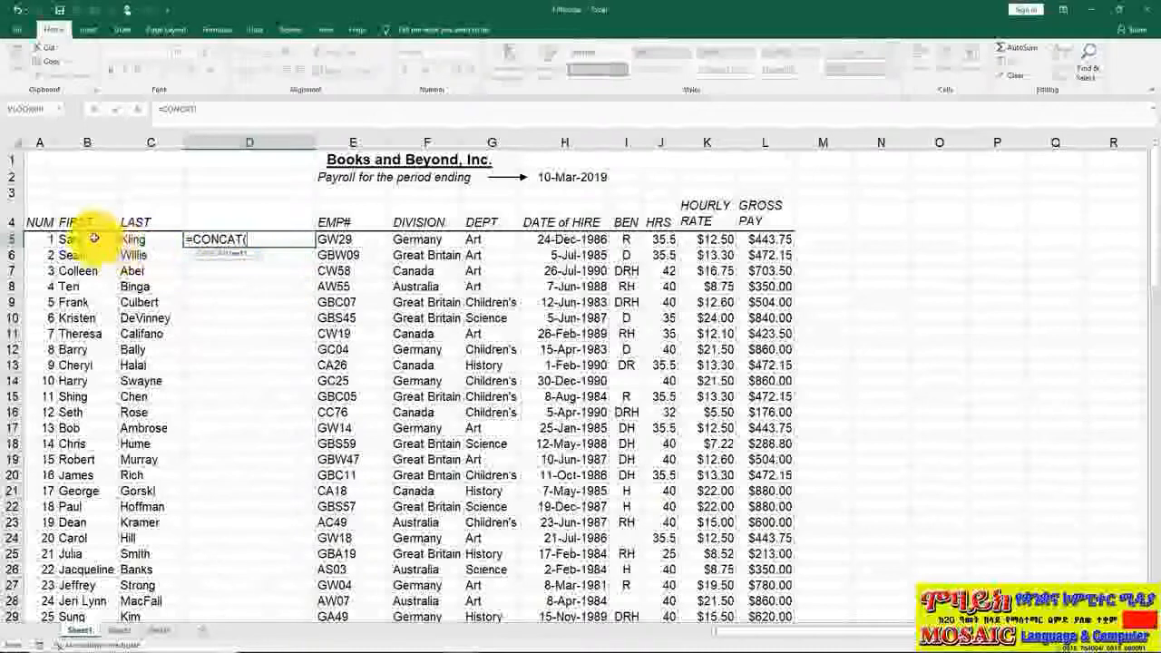
left_click_drag(88, 238, 103, 397)
key("Return")
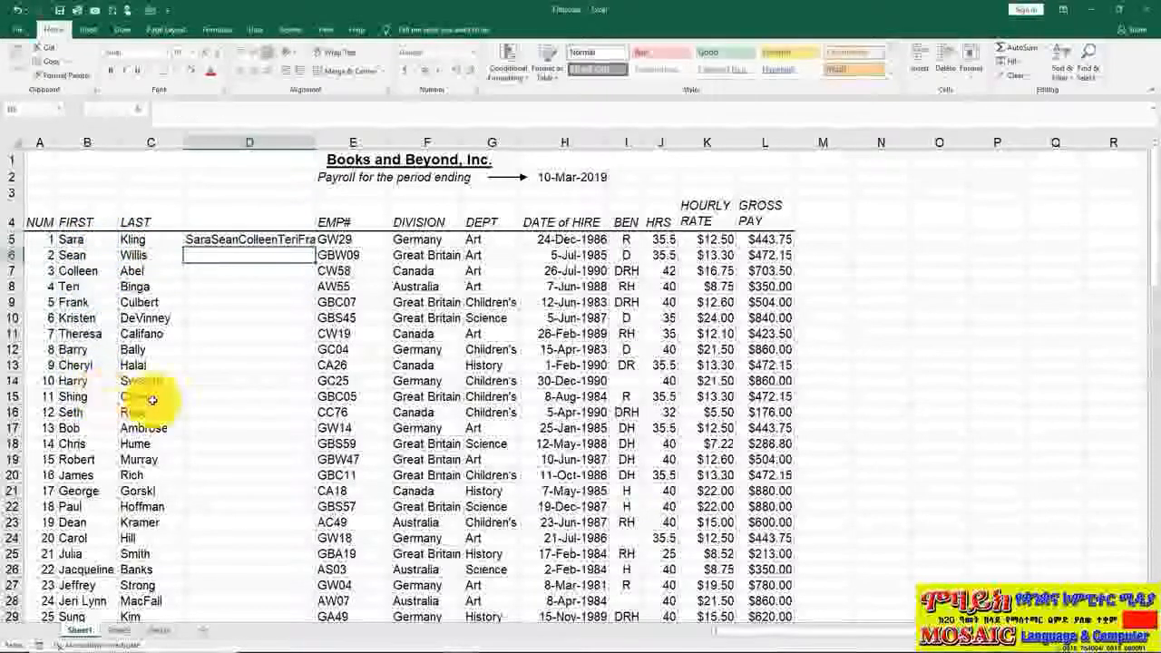
Adjust the width of column D, making it slightly wider for the joined text in D5.
left_click_drag(313, 143, 341, 145)
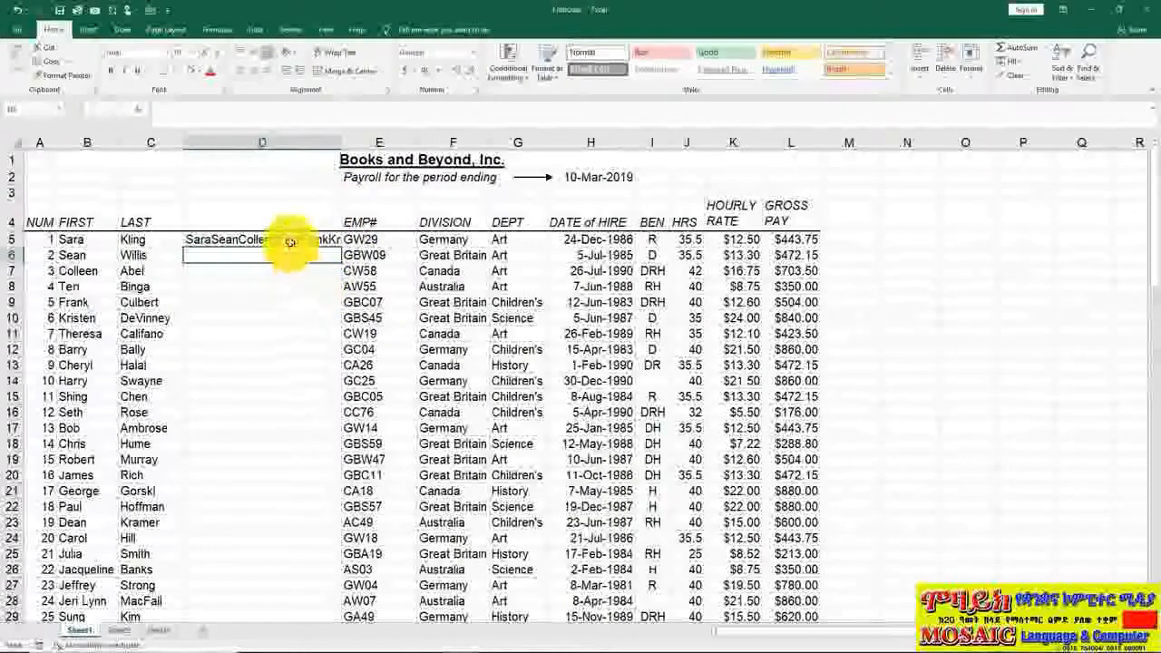
left_click(272, 239)
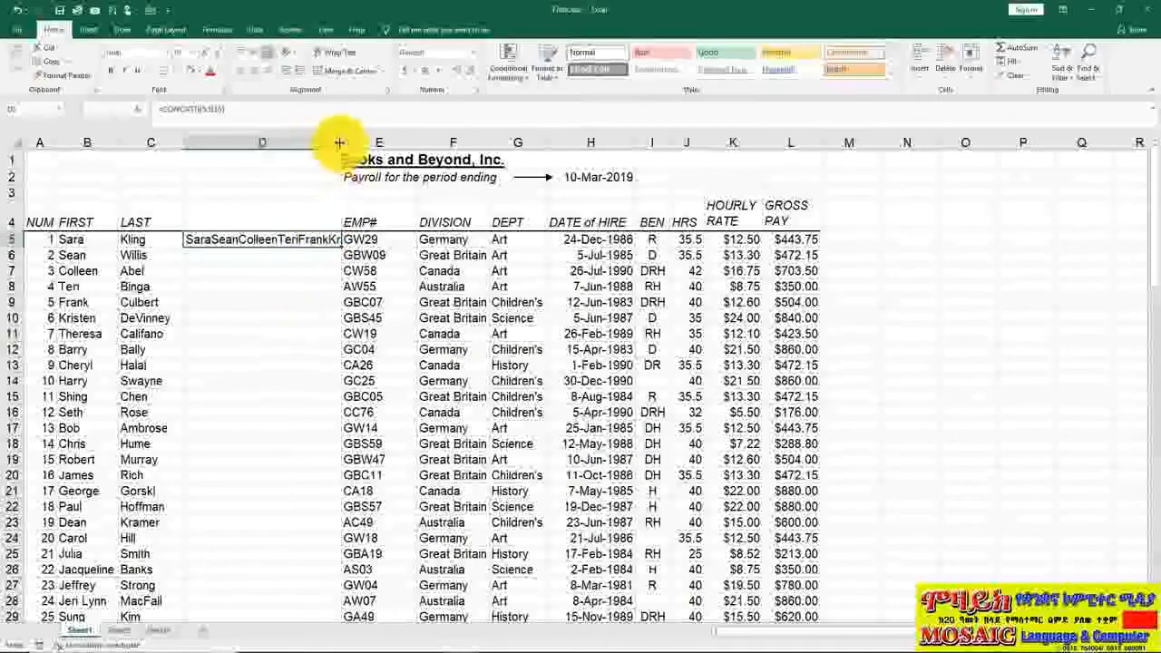
left_click_drag(345, 145, 381, 157)
left_click_drag(335, 164, 335, 166)
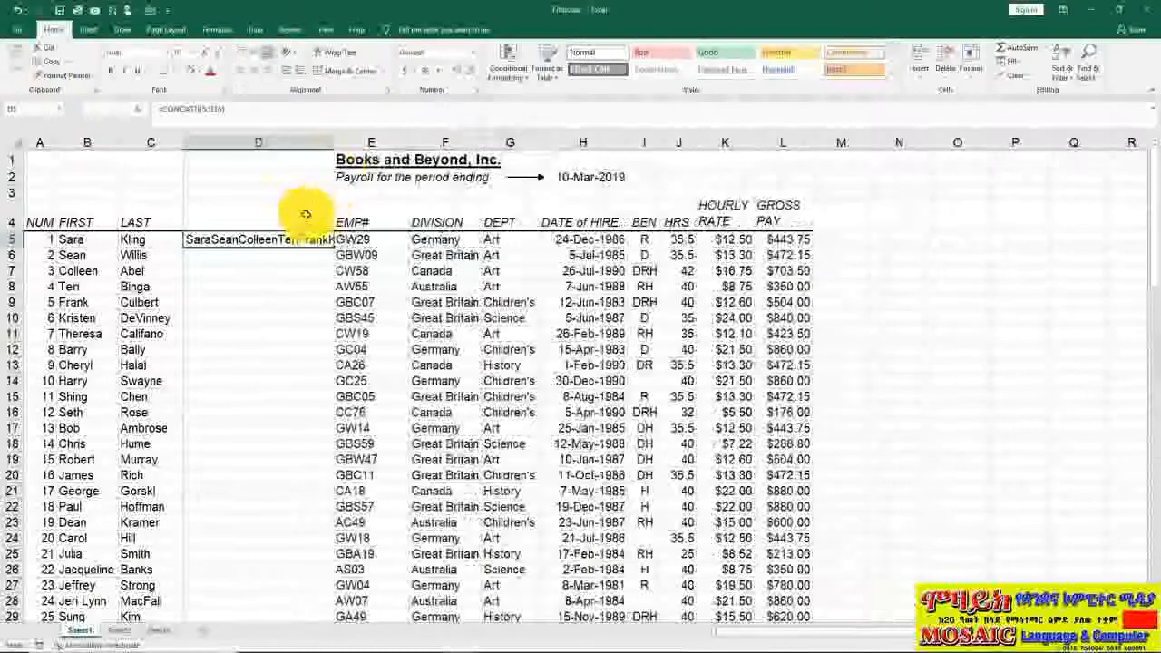